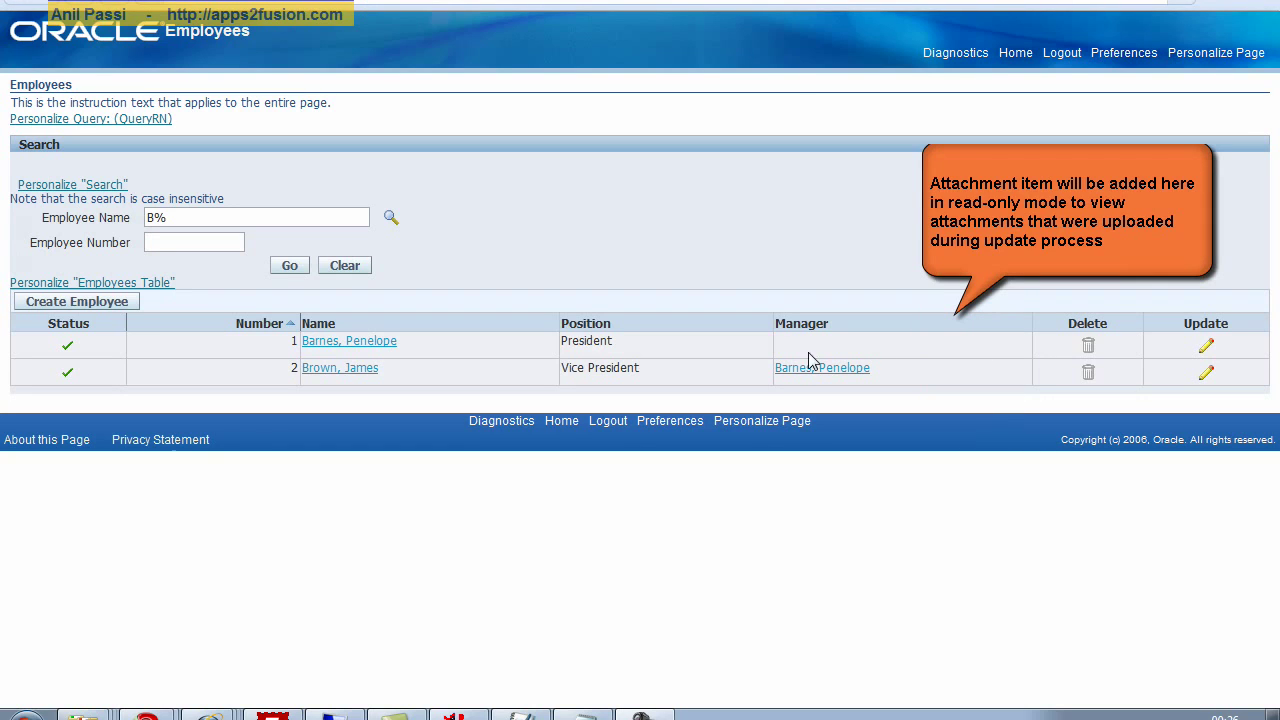
Open the personalization of the Employees Table region and collapse its Table Actions and Switcher: Delete nodes
click(117, 288)
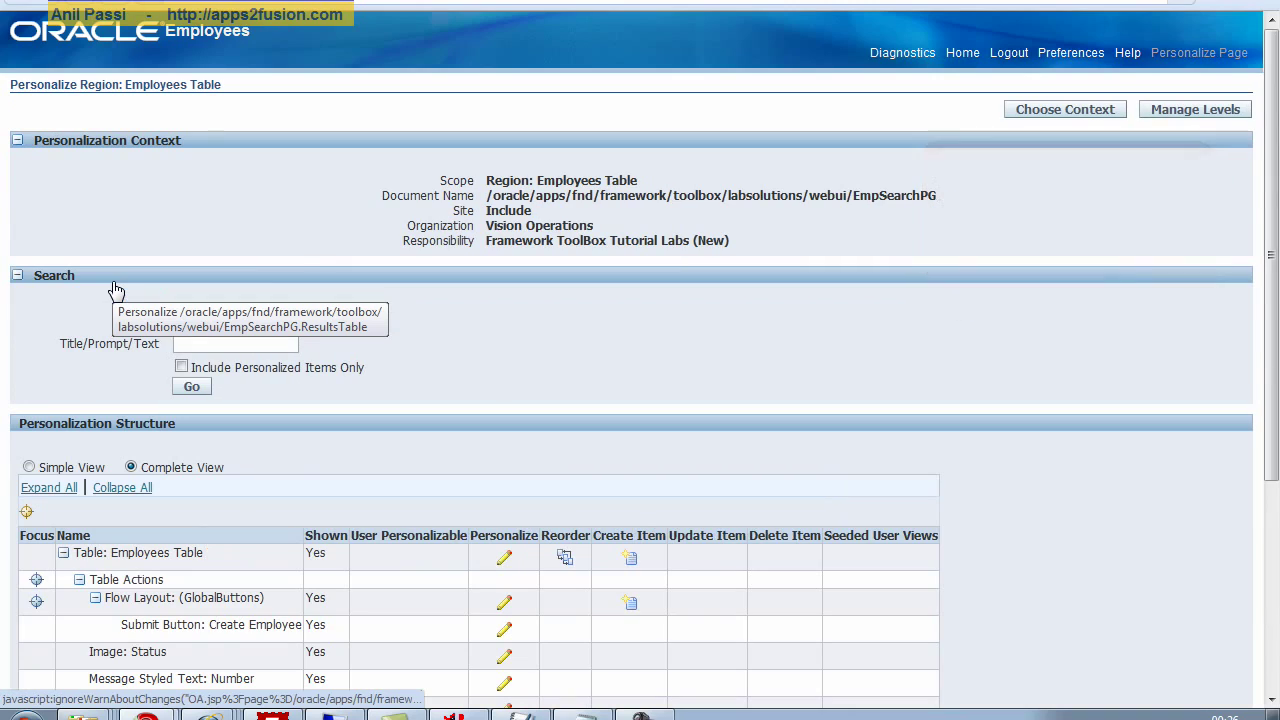
scroll(675, 437, down, 3)
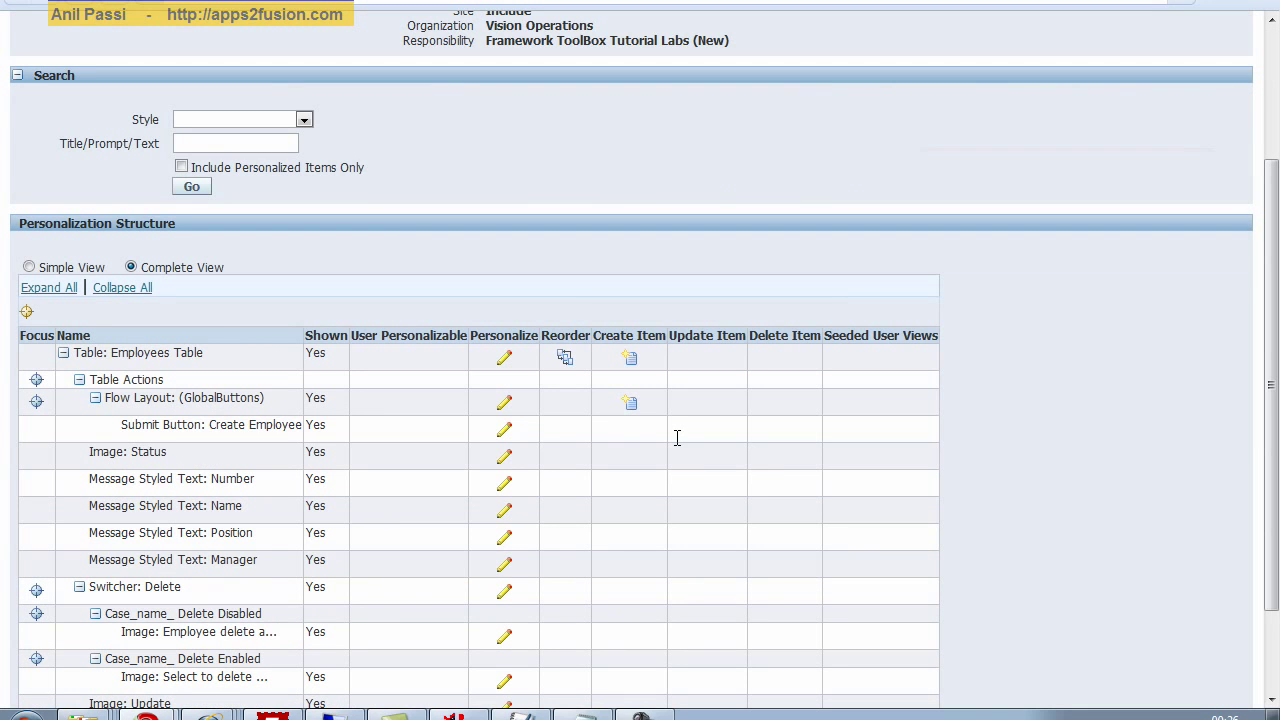
click(79, 380)
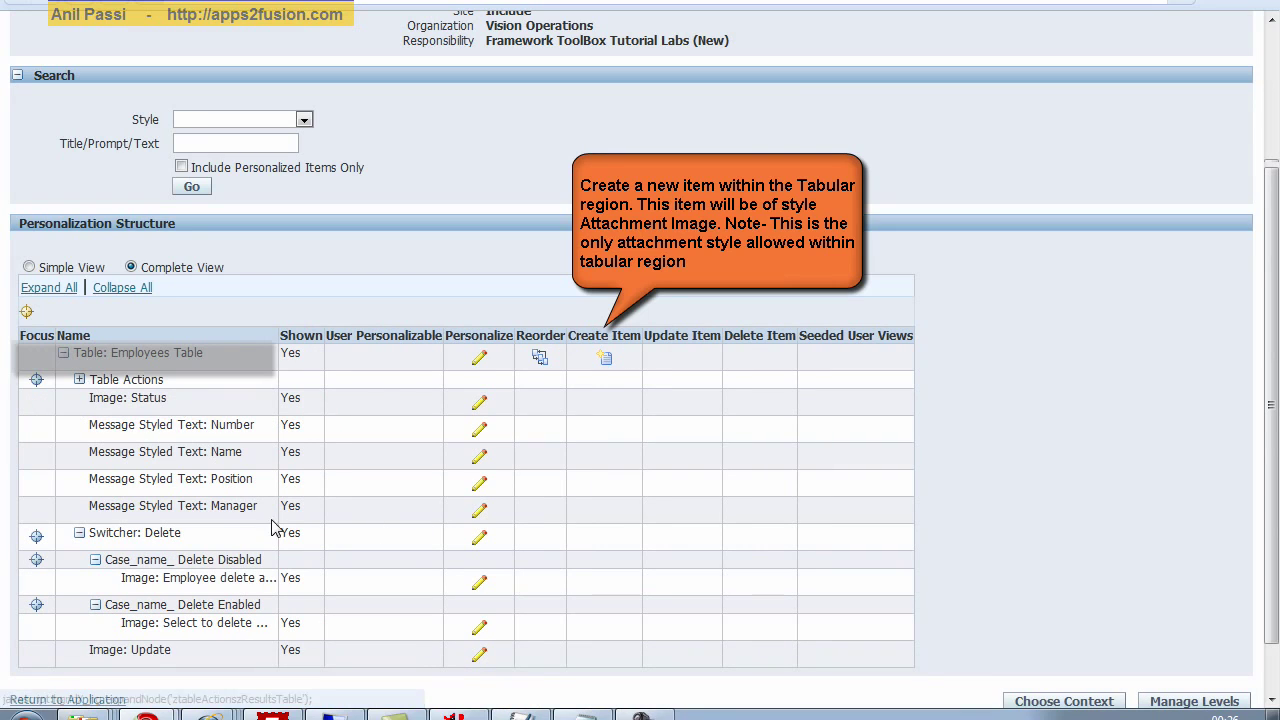
drag(181, 425, 260, 507)
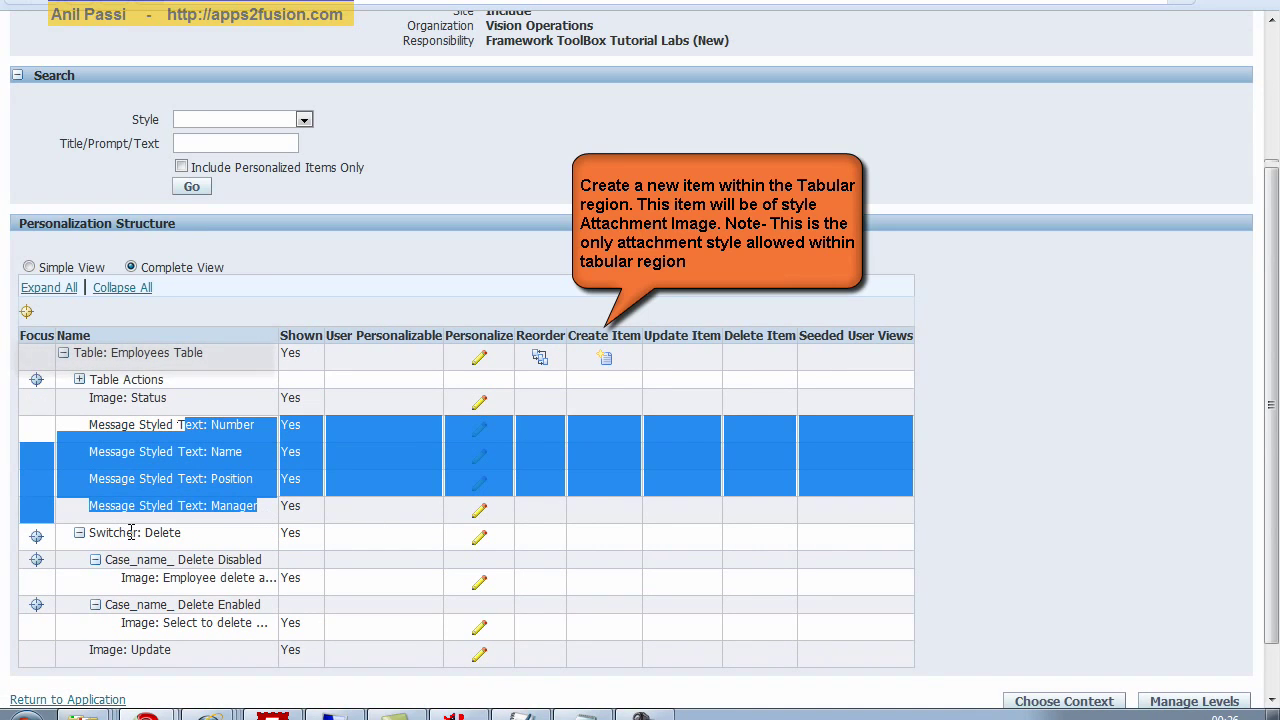
click(79, 533)
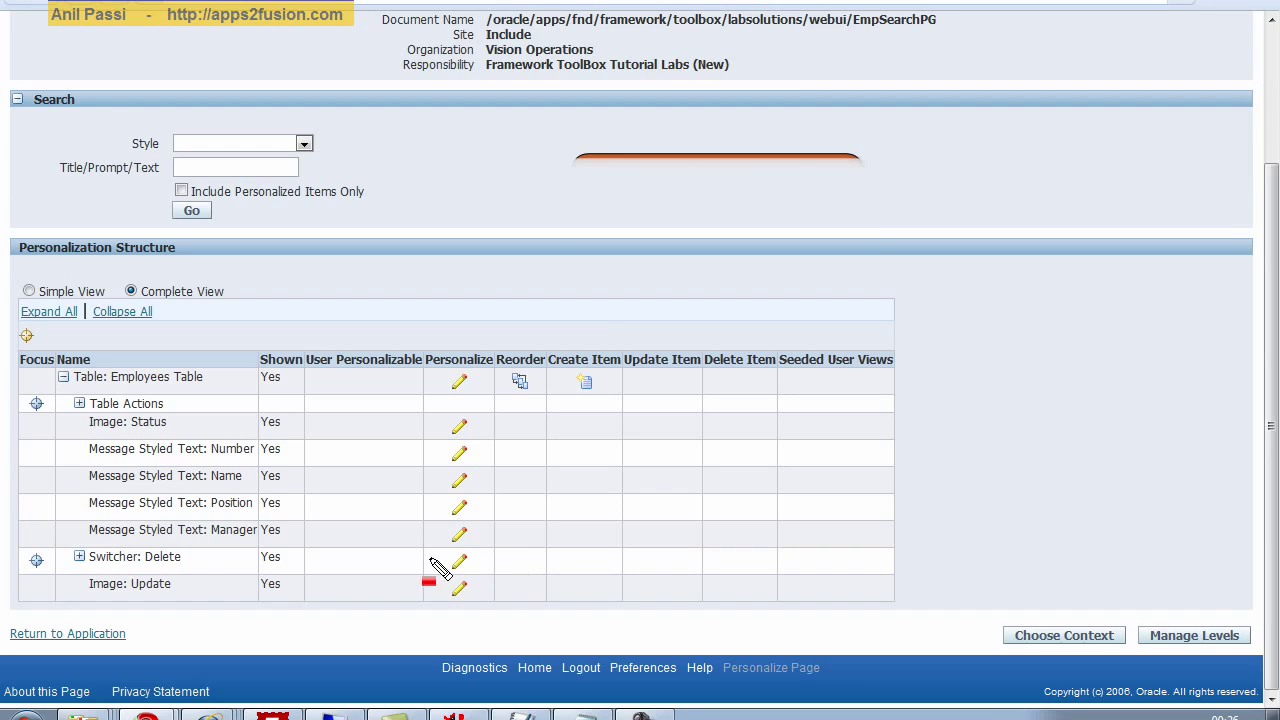
Start creating a new item directly under Table: Employees Table, keeping Attachment Image as the item style
mouse_move(392, 538)
mouse_down()
mouse_move(466, 562)
mouse_move(590, 564)
mouse_up()
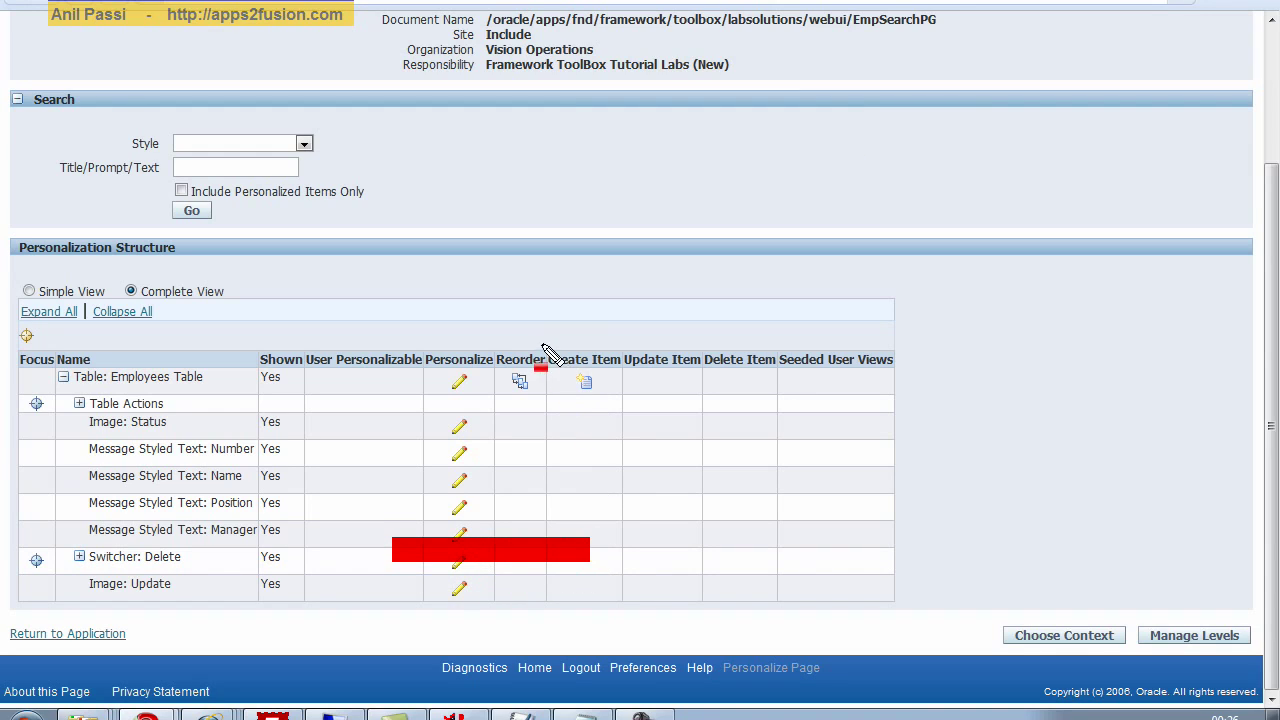
drag(542, 344, 640, 414)
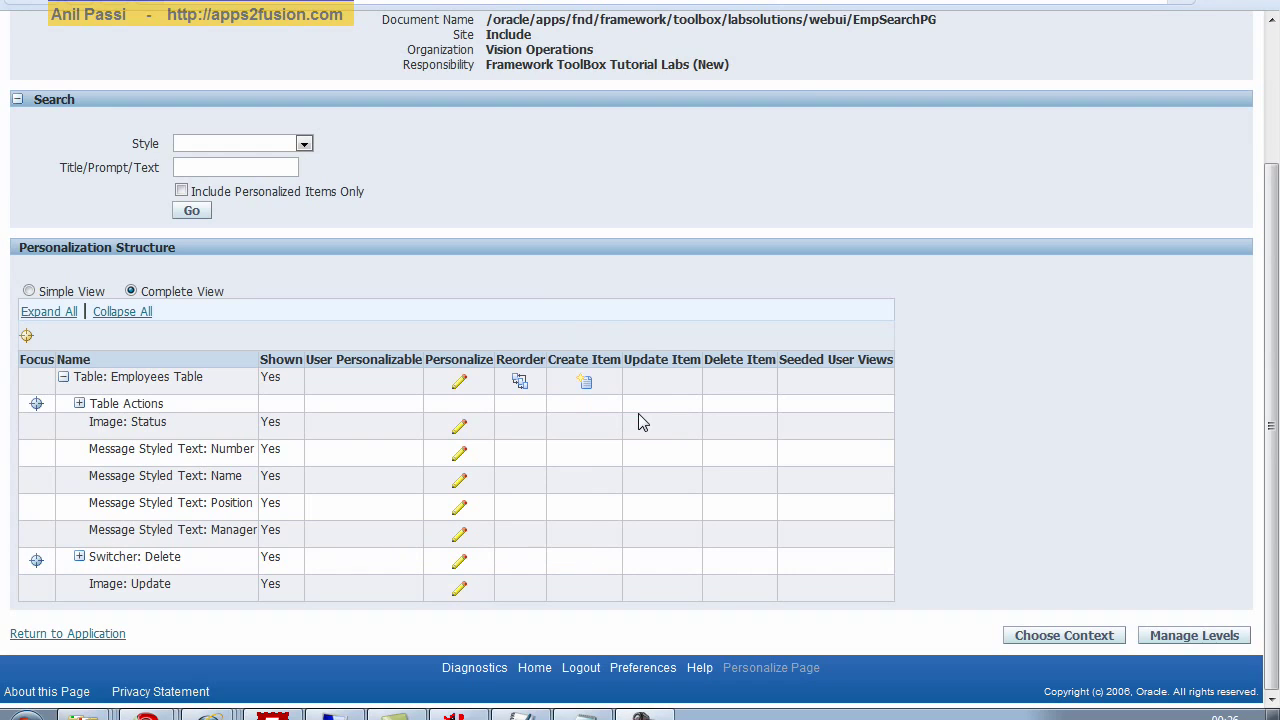
click(585, 386)
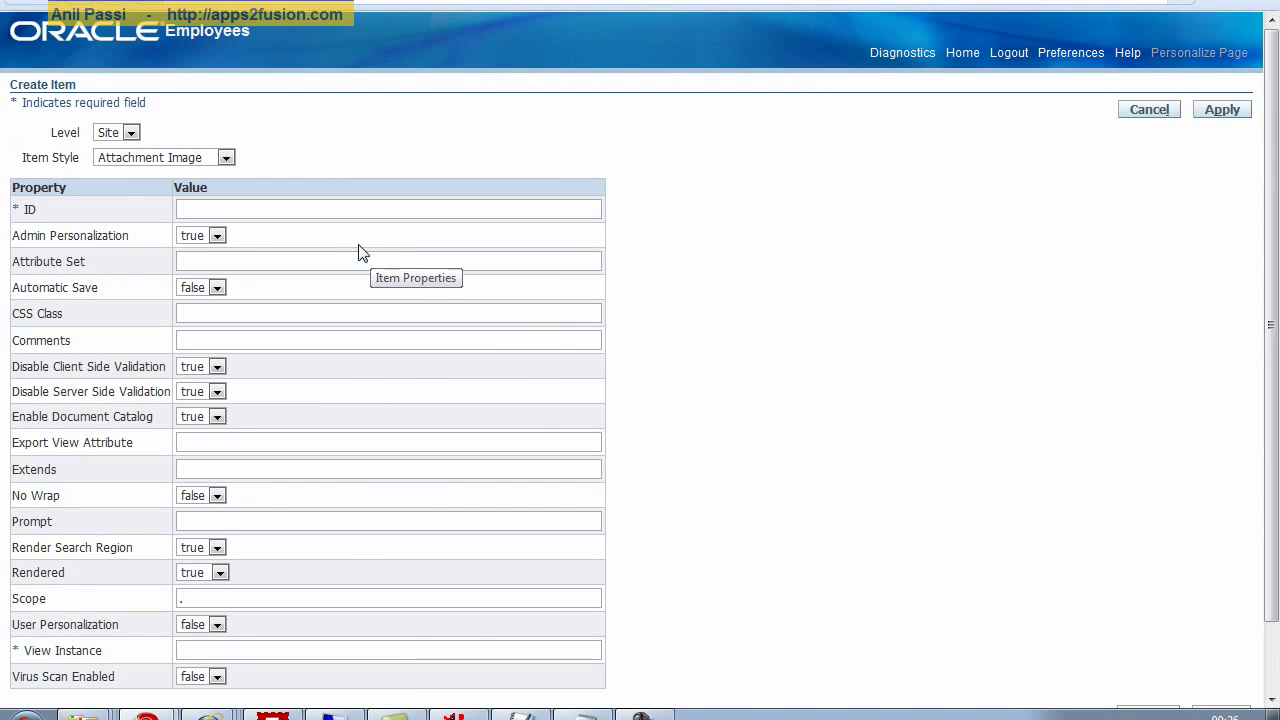
click(226, 160)
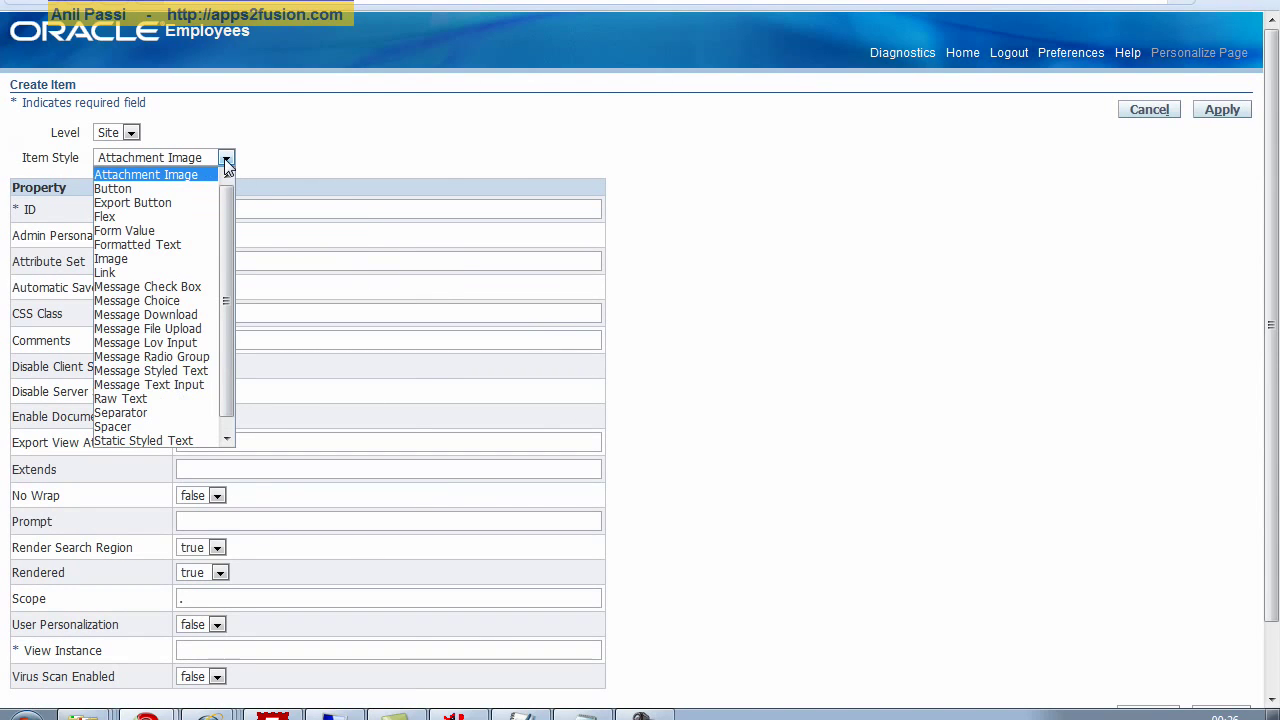
click(226, 162)
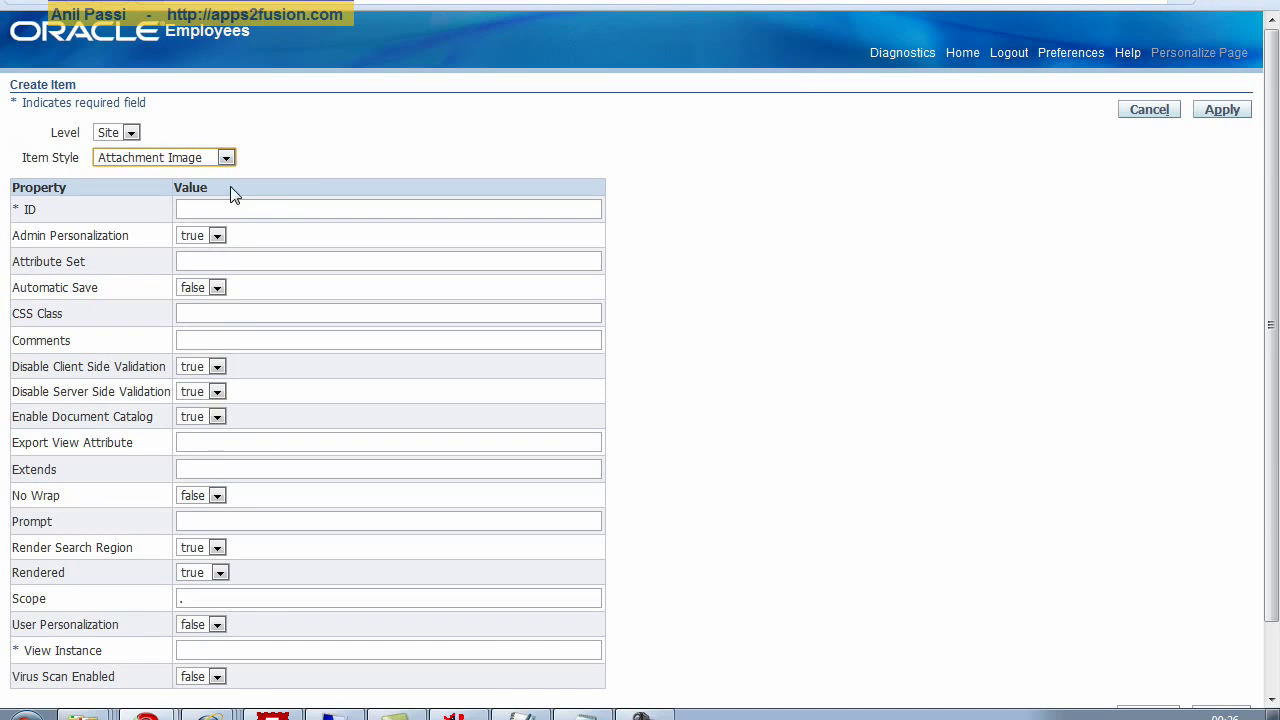
Set the new item's ID to xxFocusThreadEmpUploadAttachmentImageId, adapting the earlier xxFocusThreadEmpUploadAttachmentId entry
click(253, 209)
text(x)
key(Down)
key(Down)
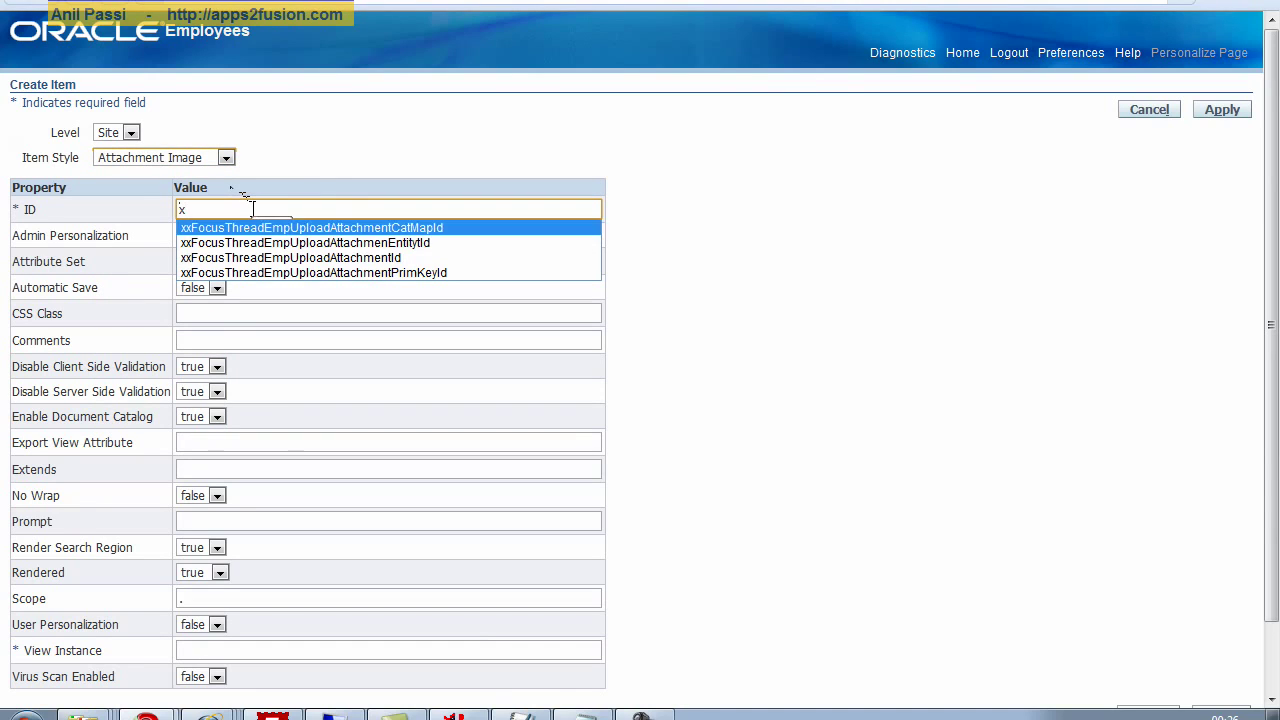
key(Down)
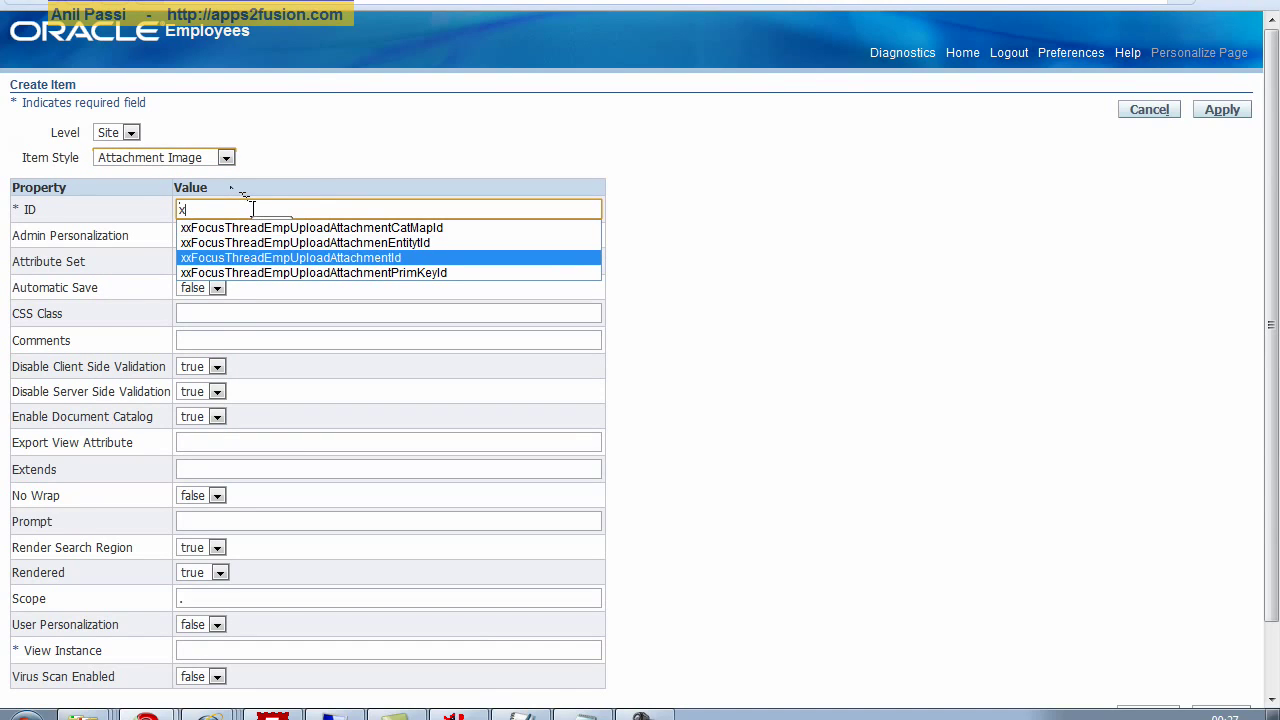
key(Up)
key(Down)
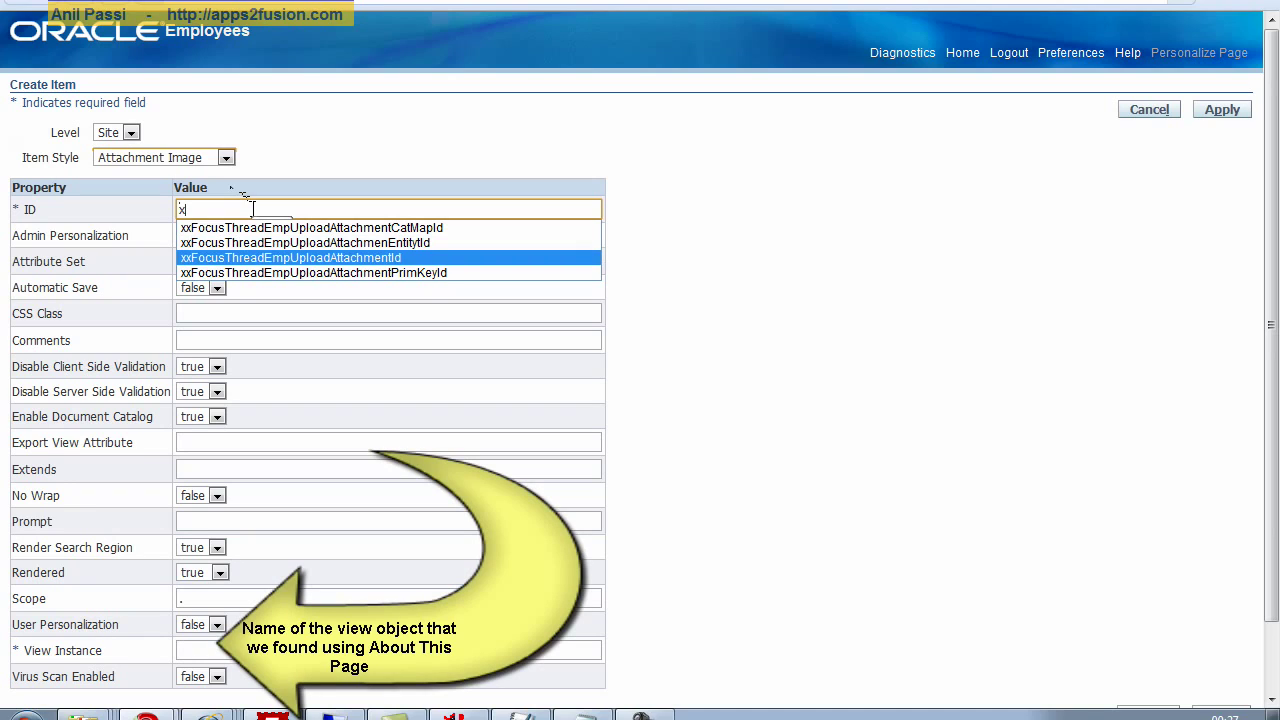
key(Return)
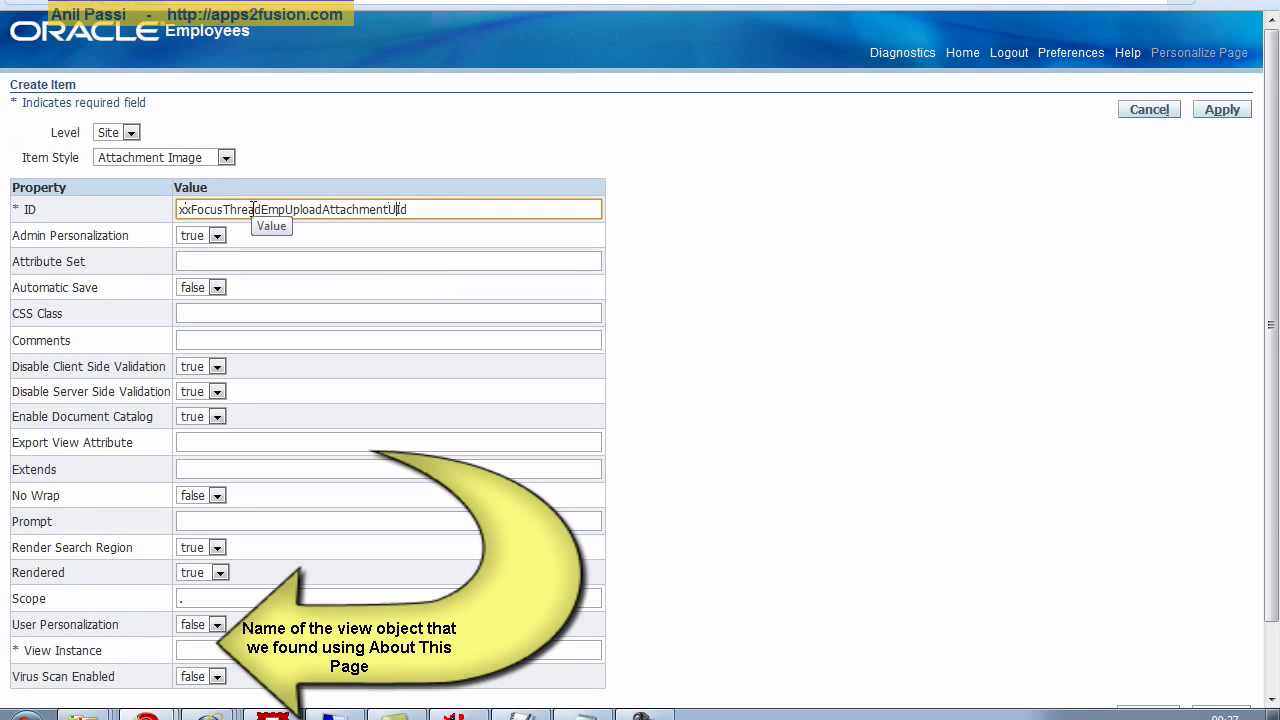
text(Image)
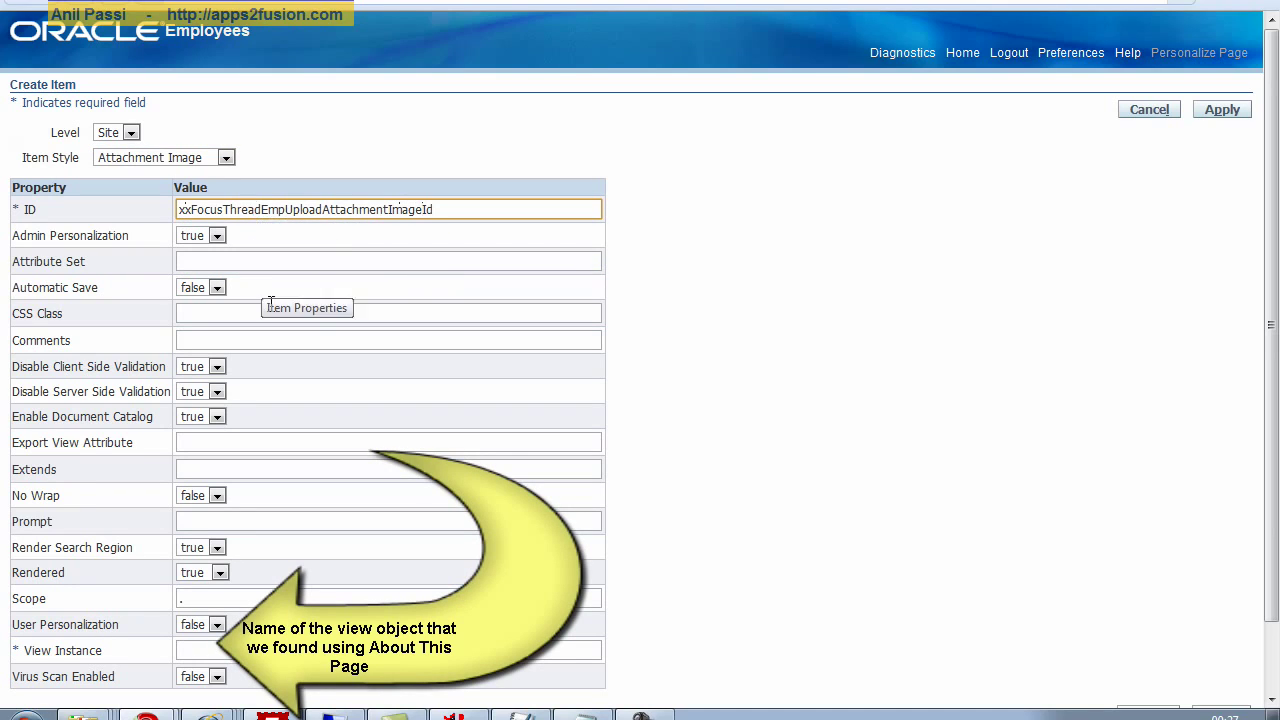
Set the attachment image item's Prompt to Documents
click(106, 306)
scroll(108, 305, down, 2)
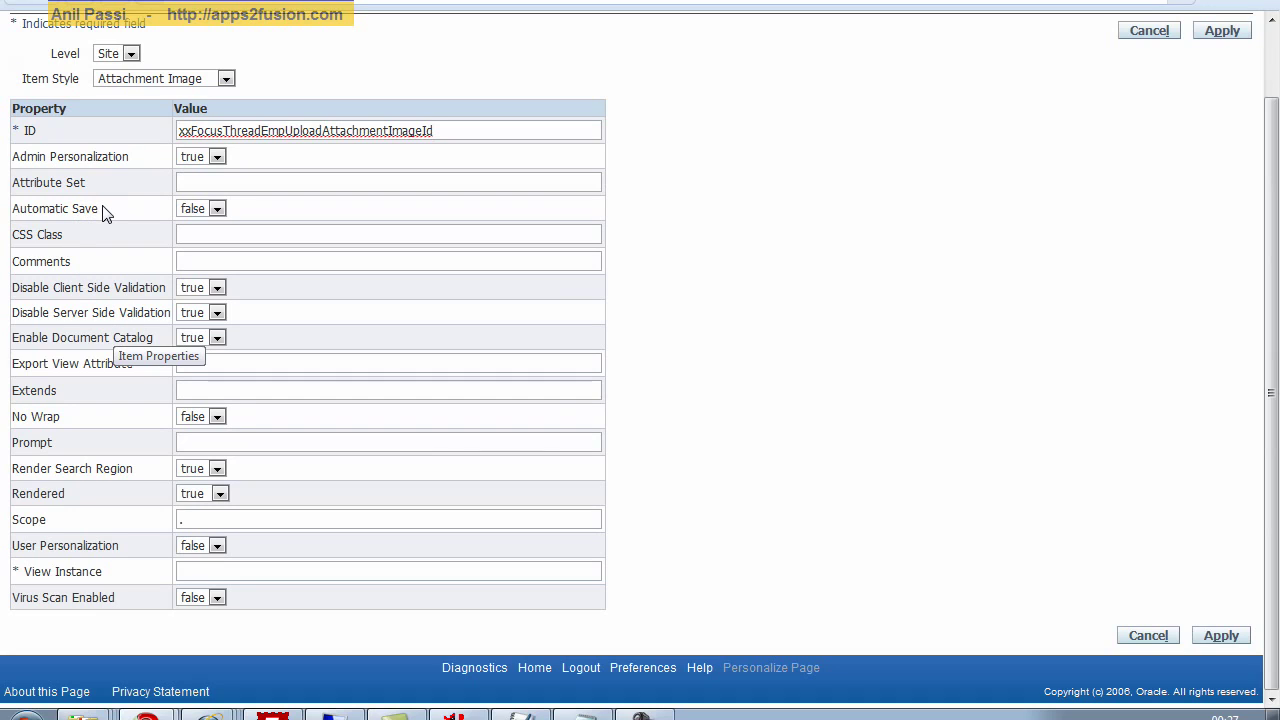
click(236, 442)
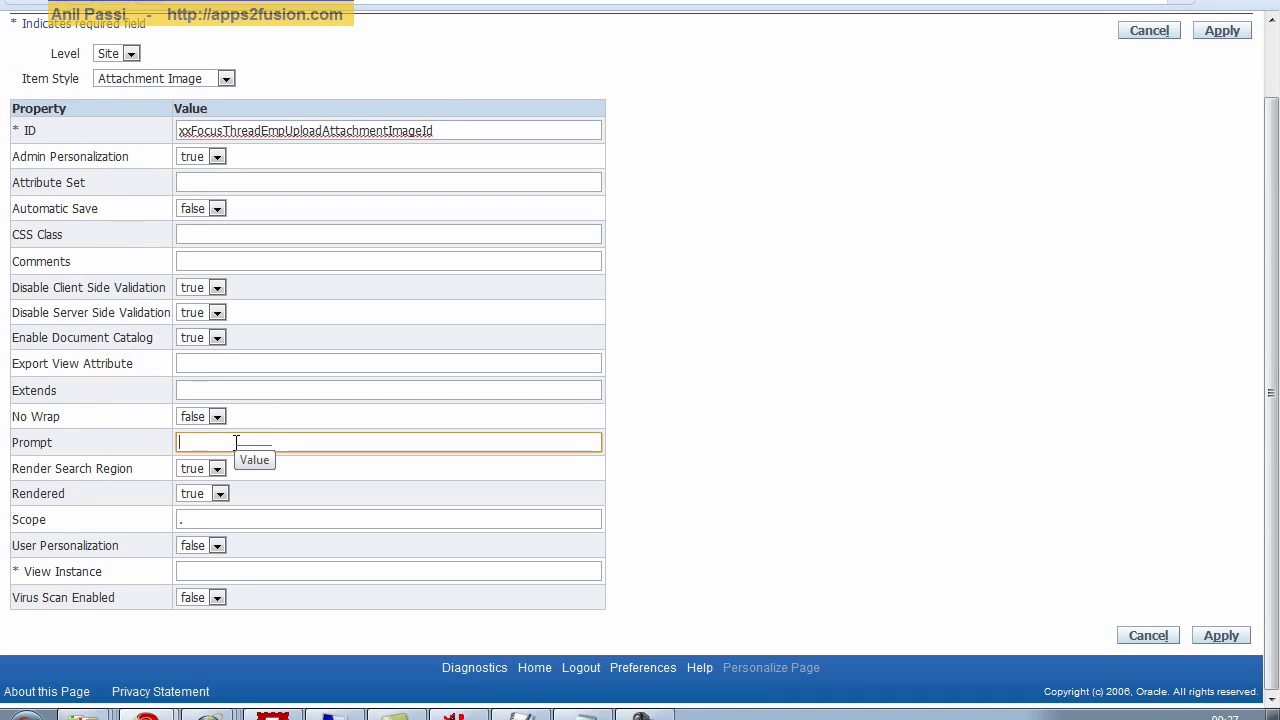
text(Documents)
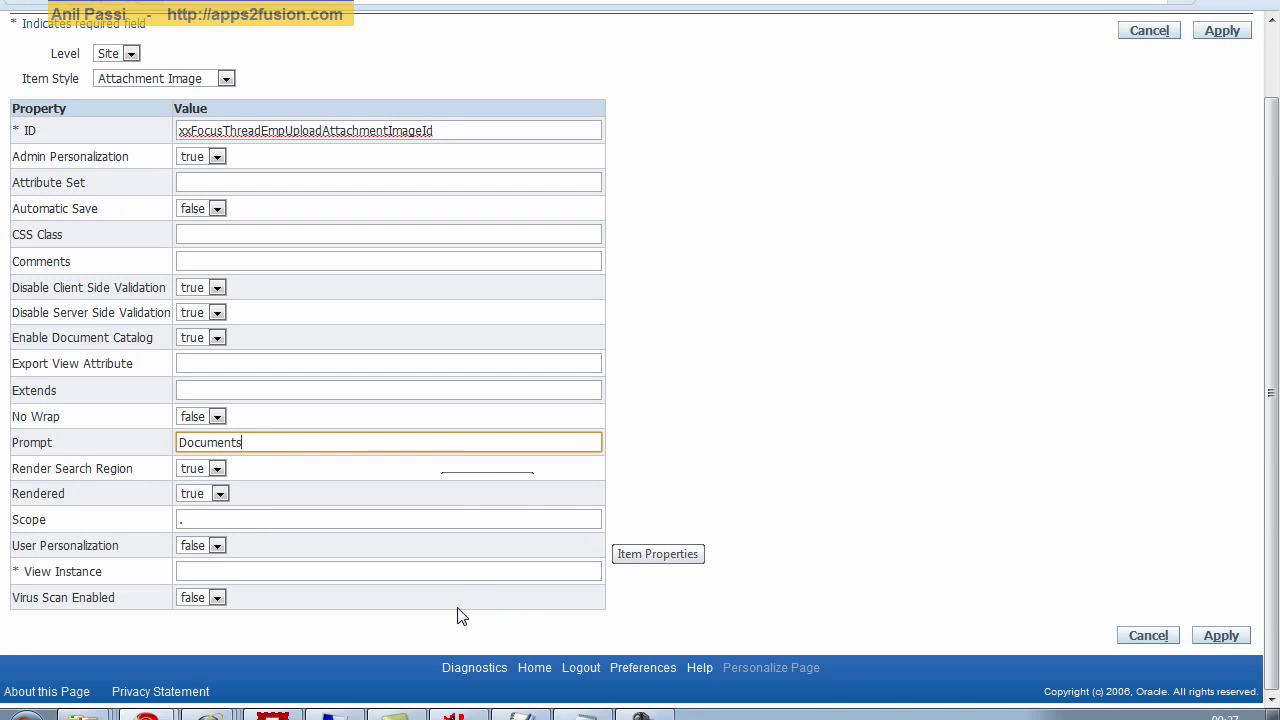
Copy the view object instance name EmployeeSummaryVO1 from the Notepad notes into View Instance and apply the new item
click(234, 572)
key(alt+Tab)
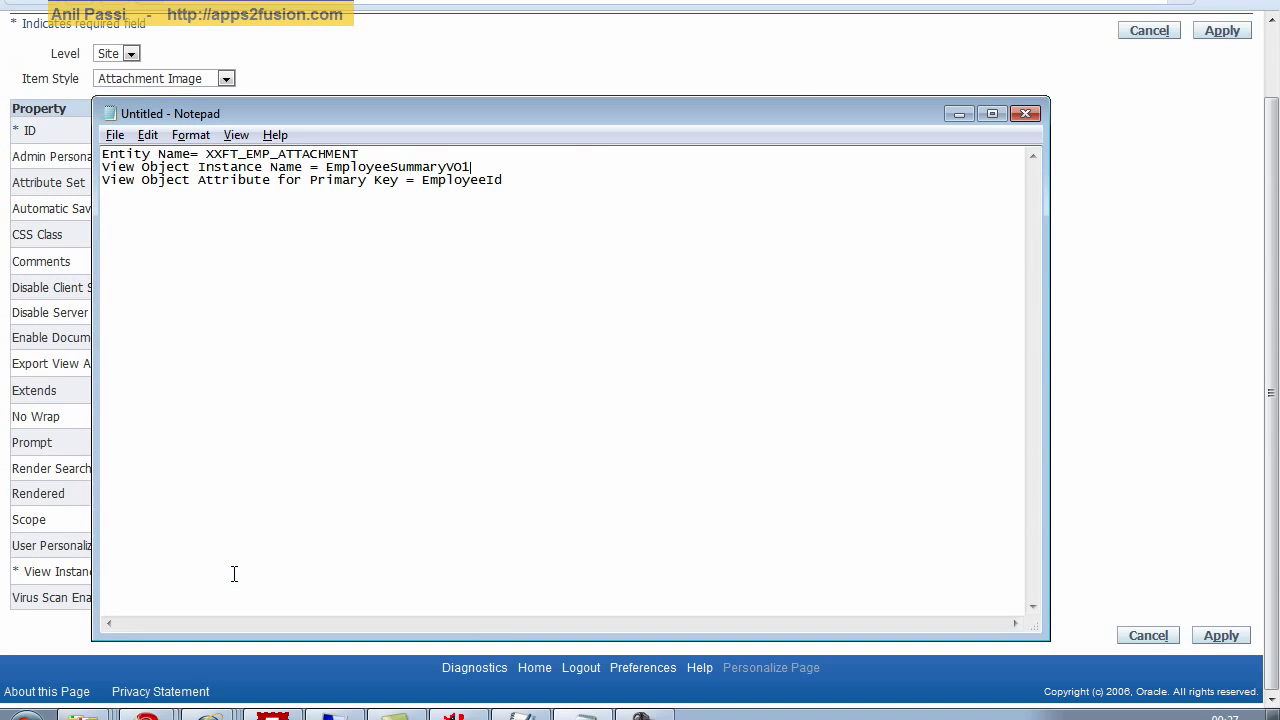
key(ctrl+shift+Left)
key(ctrl+c)
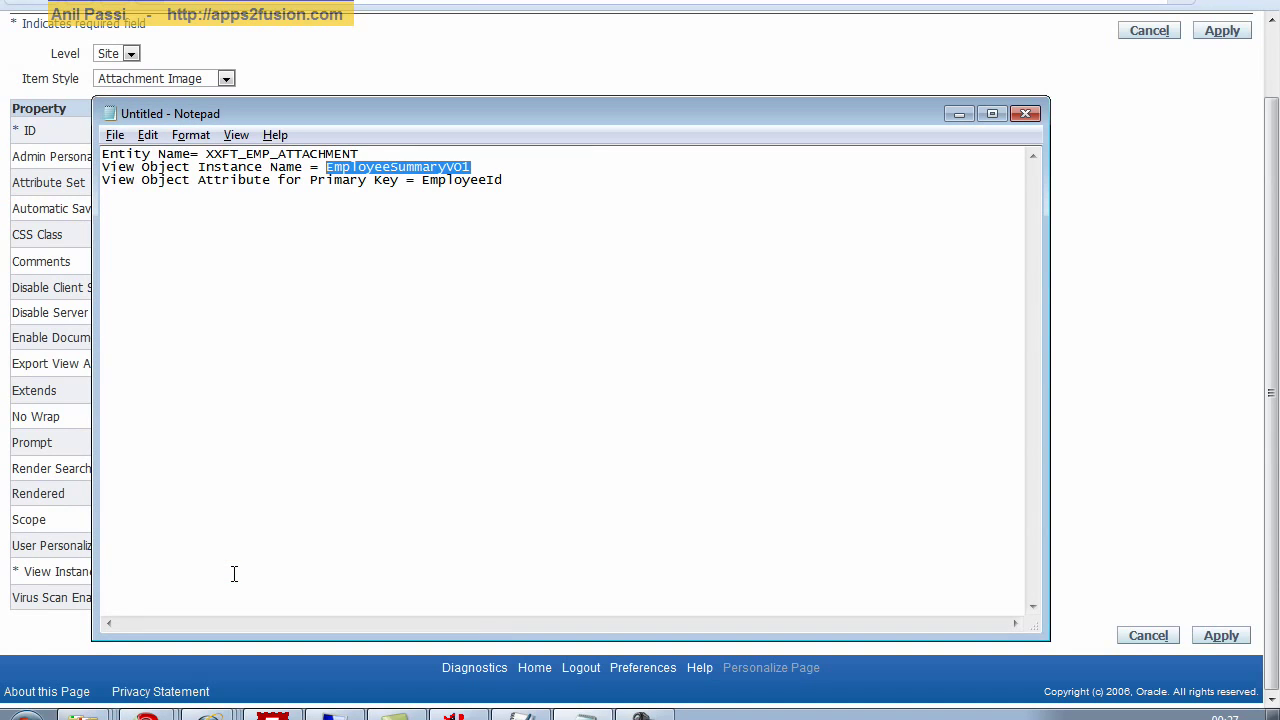
key(alt+Tab)
key(ctrl+v)
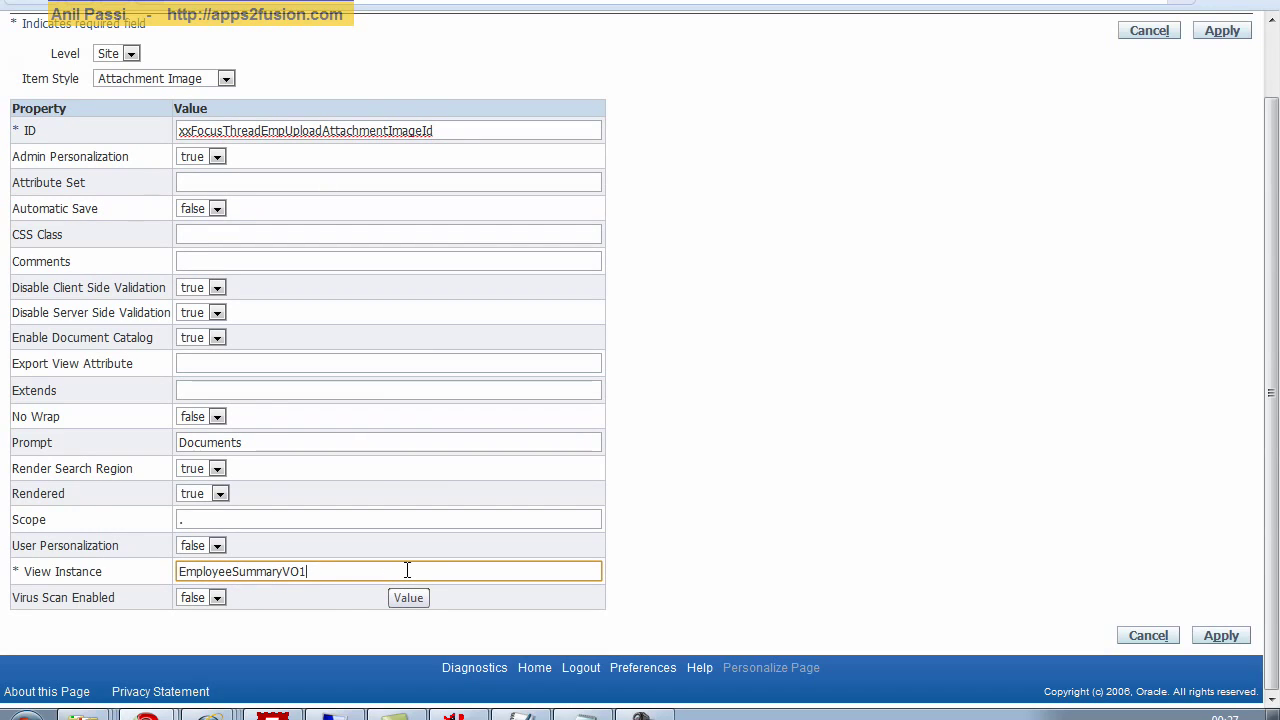
click(1209, 641)
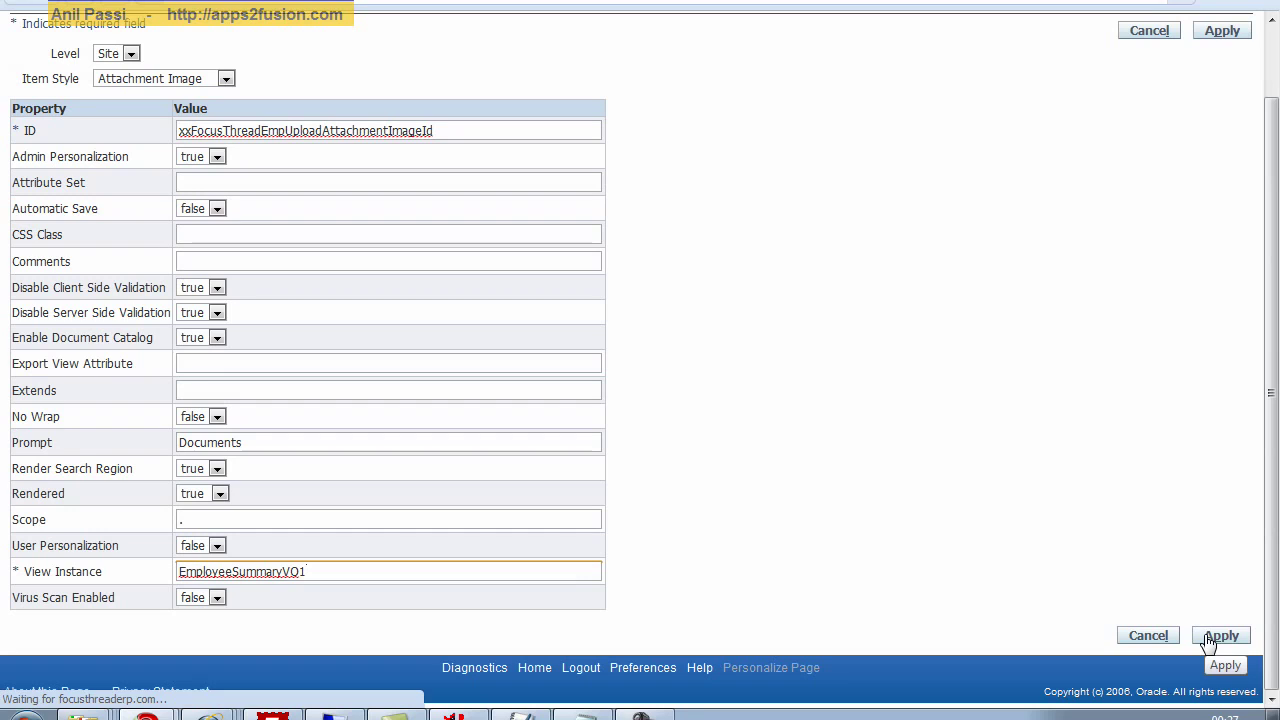
Focus the personalization structure on the Attachment Image: Documents item
scroll(850, 557, down, 3)
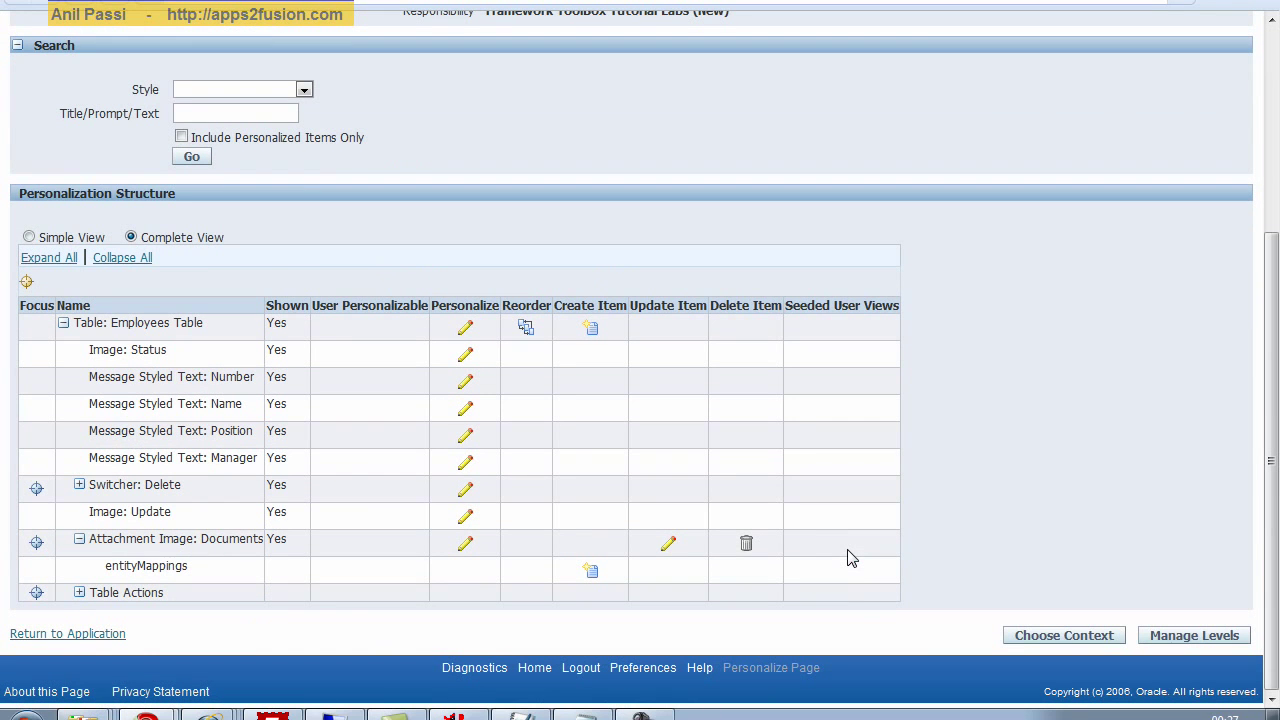
click(37, 546)
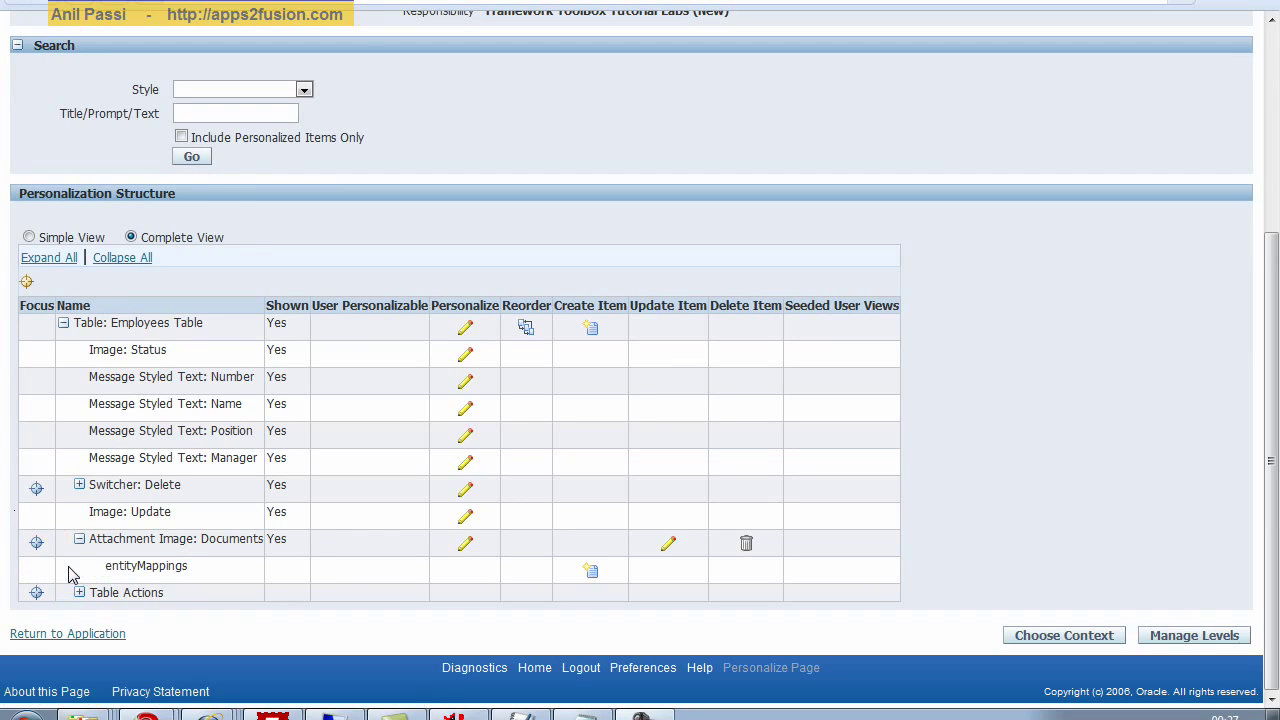
click(37, 546)
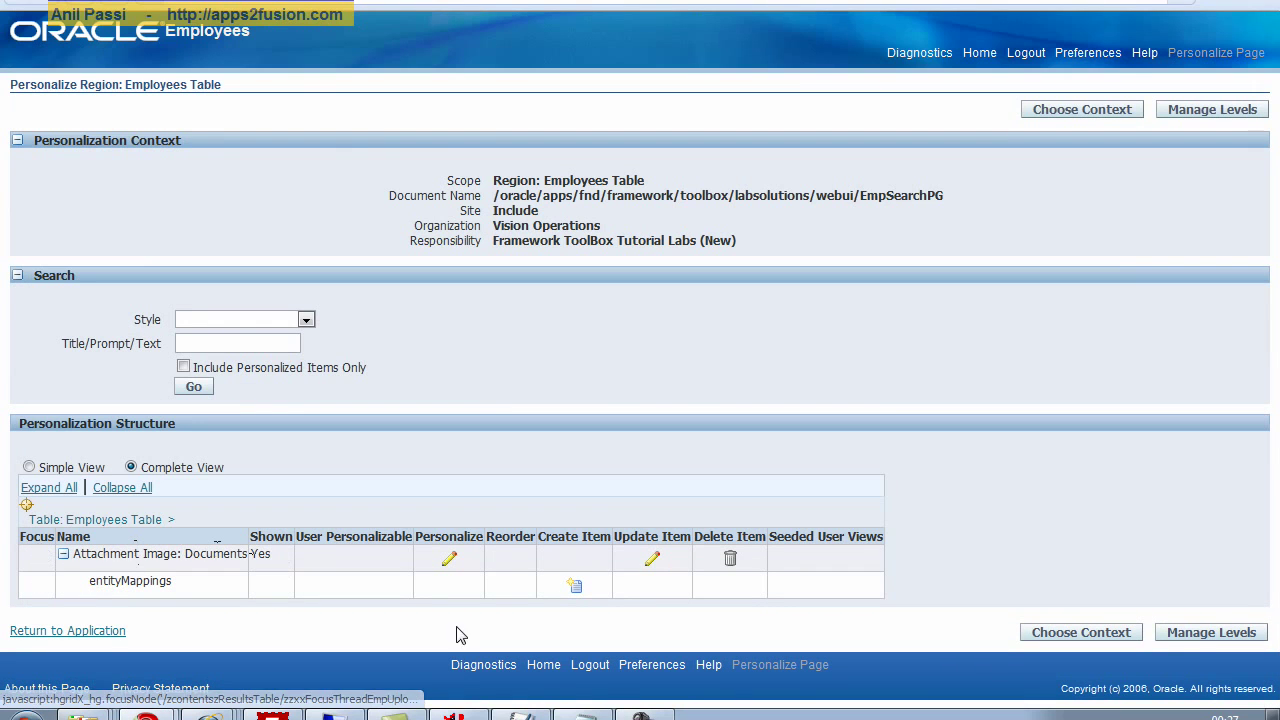
click(581, 598)
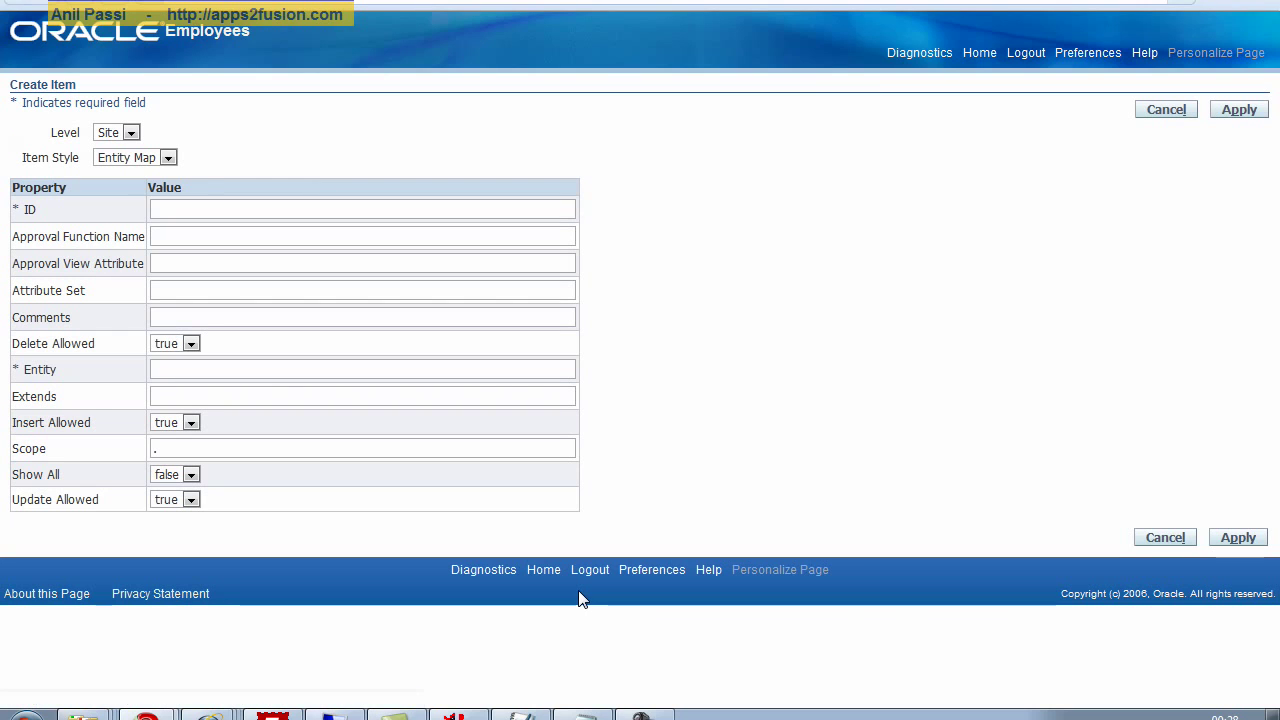
click(1152, 540)
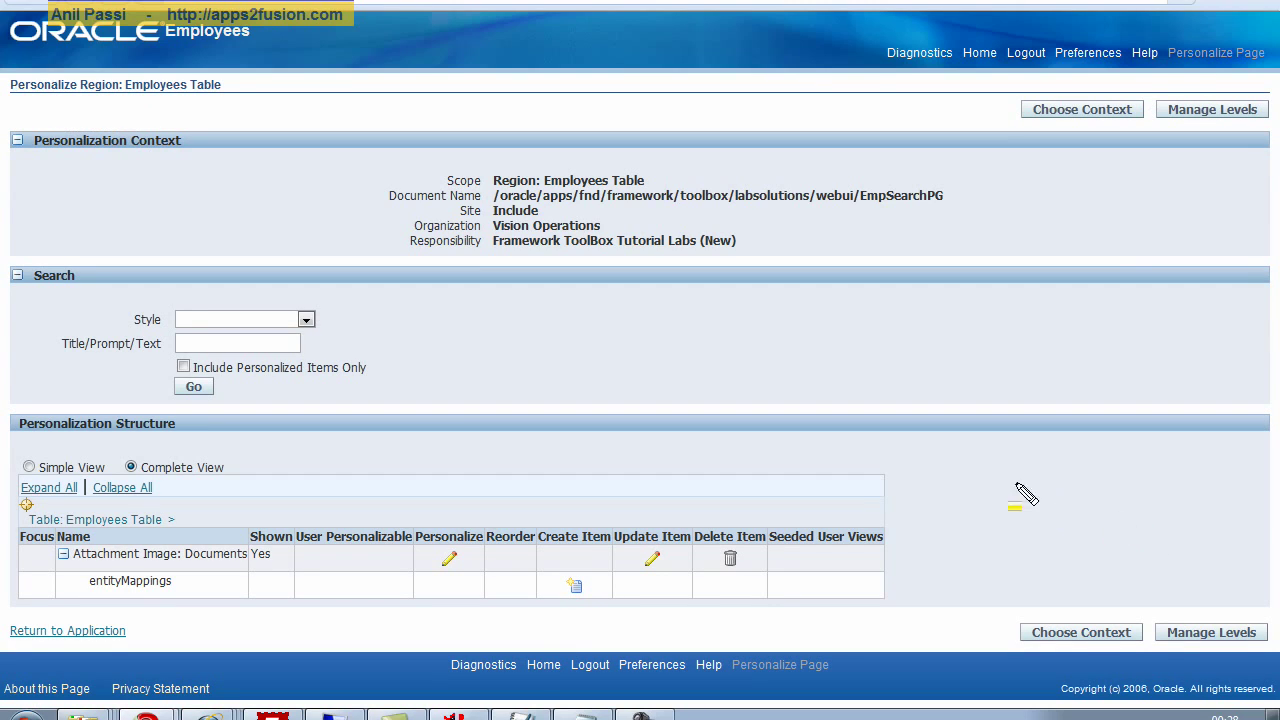
mouse_move(546, 567)
mouse_down()
mouse_move(582, 612)
mouse_move(614, 607)
mouse_up()
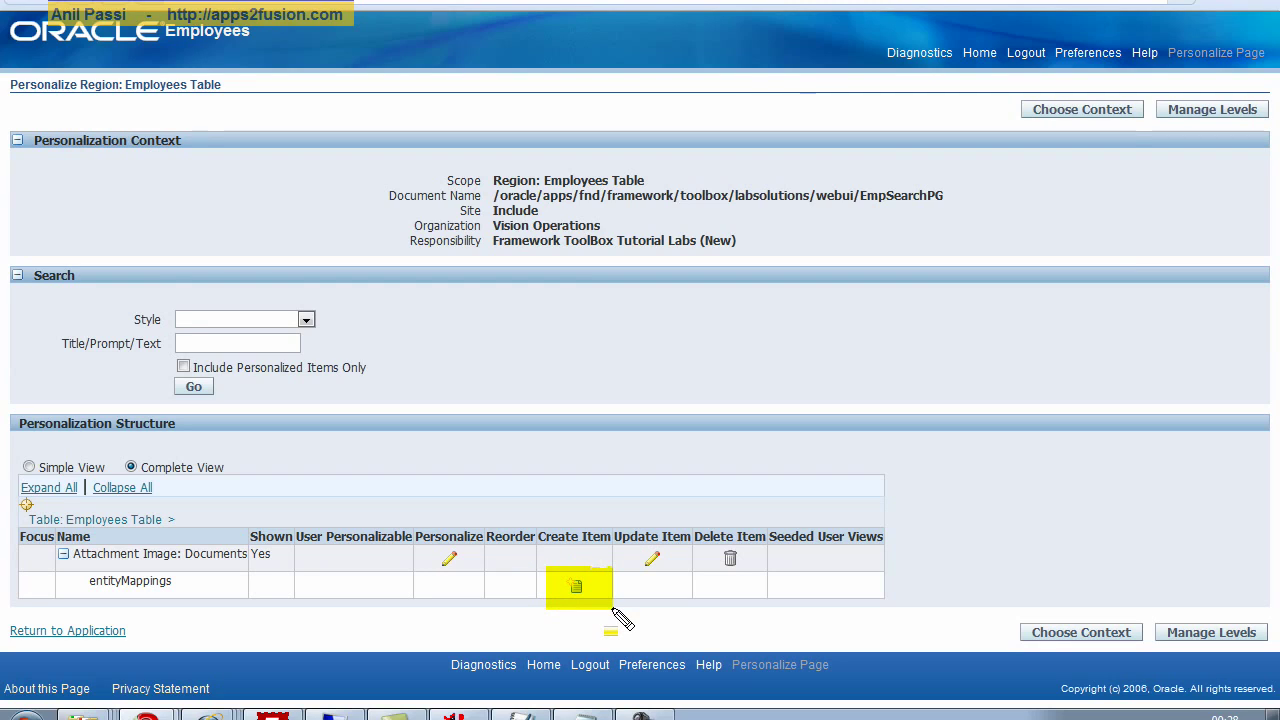
drag(527, 519, 626, 616)
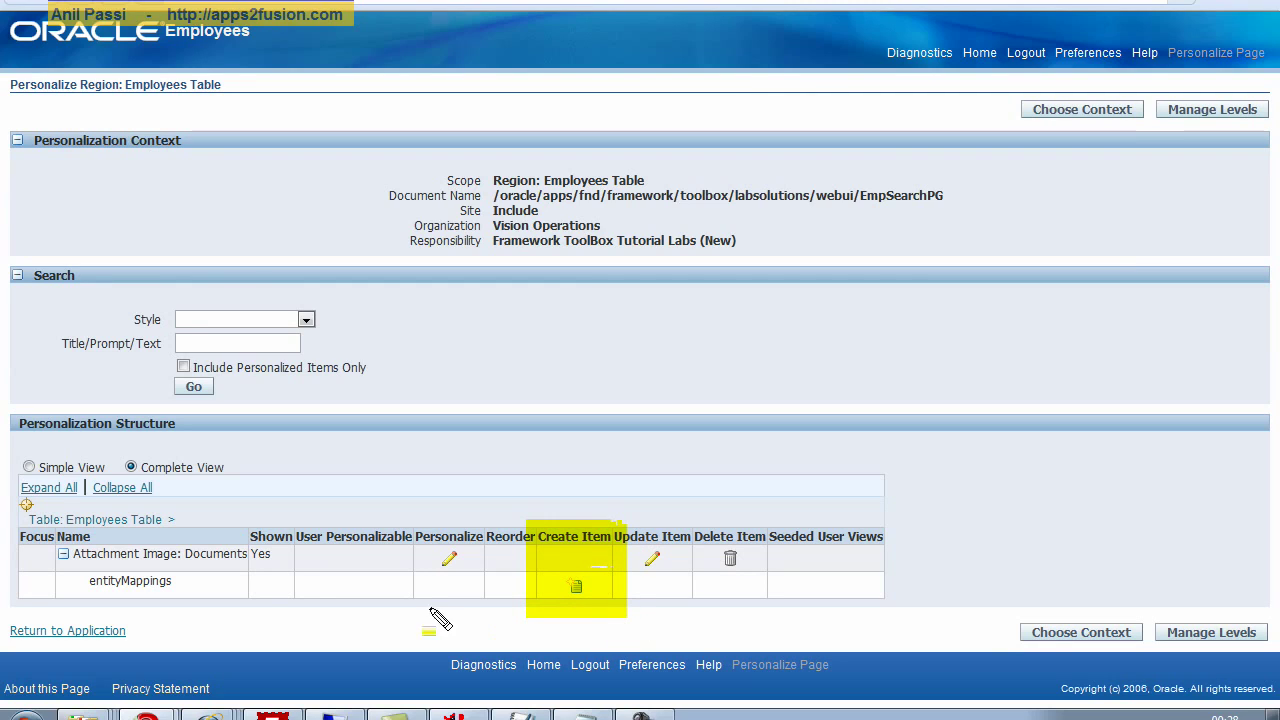
mouse_move(50, 589)
mouse_down()
mouse_move(575, 592)
mouse_move(670, 622)
mouse_up()
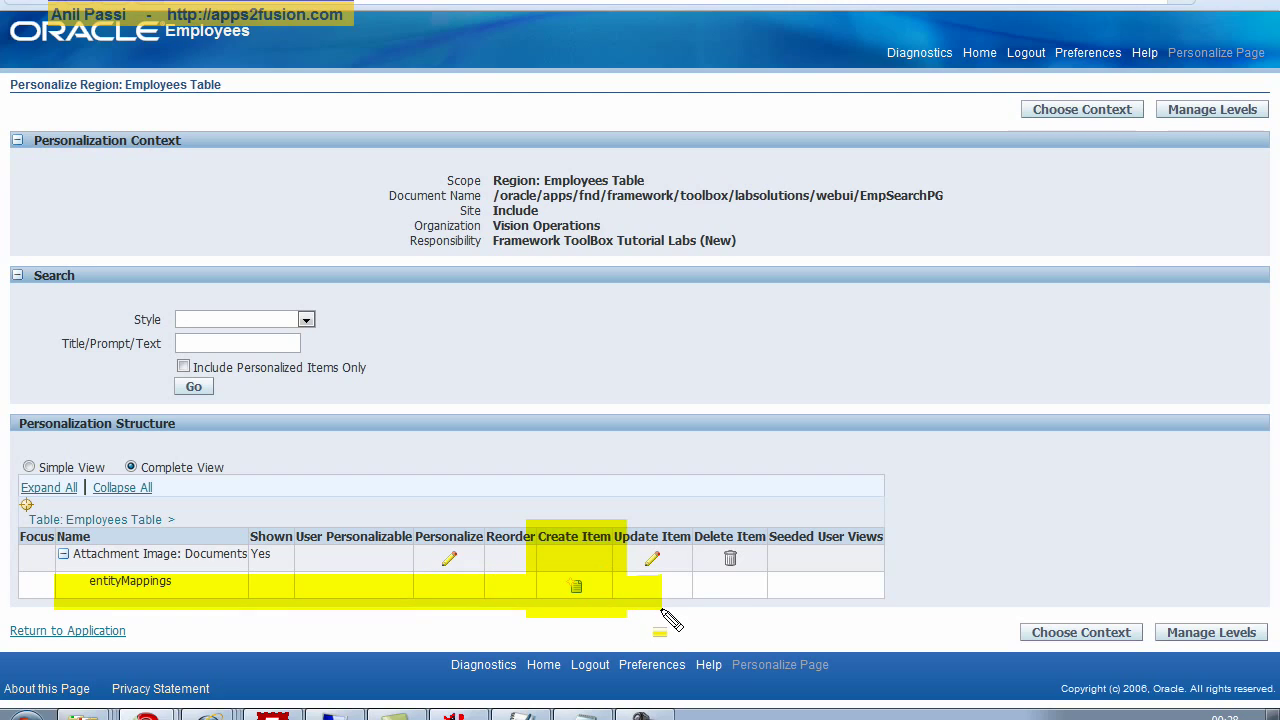
key(Escape)
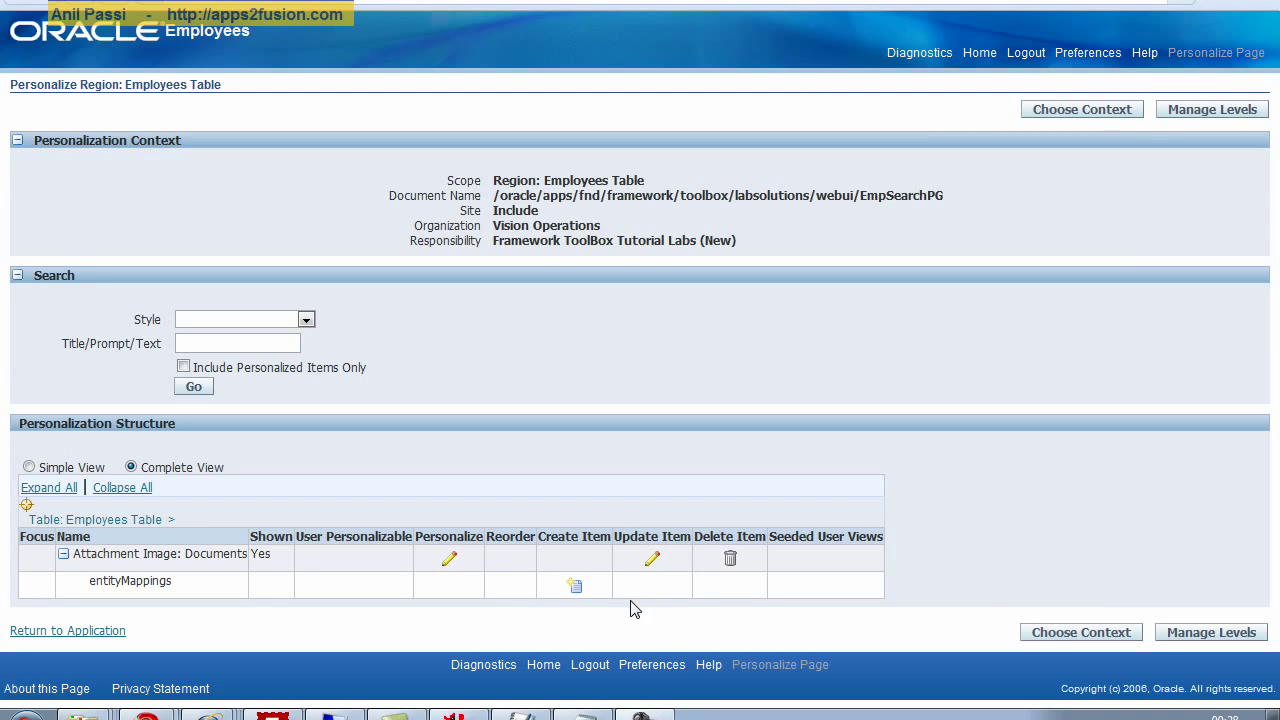
Create an Entity Map item under entityMappings with entity XXFT_EMP_ATTACHMENT and ID xxFocusThreadEmpUploadAttachmenEntitytImageId
click(574, 591)
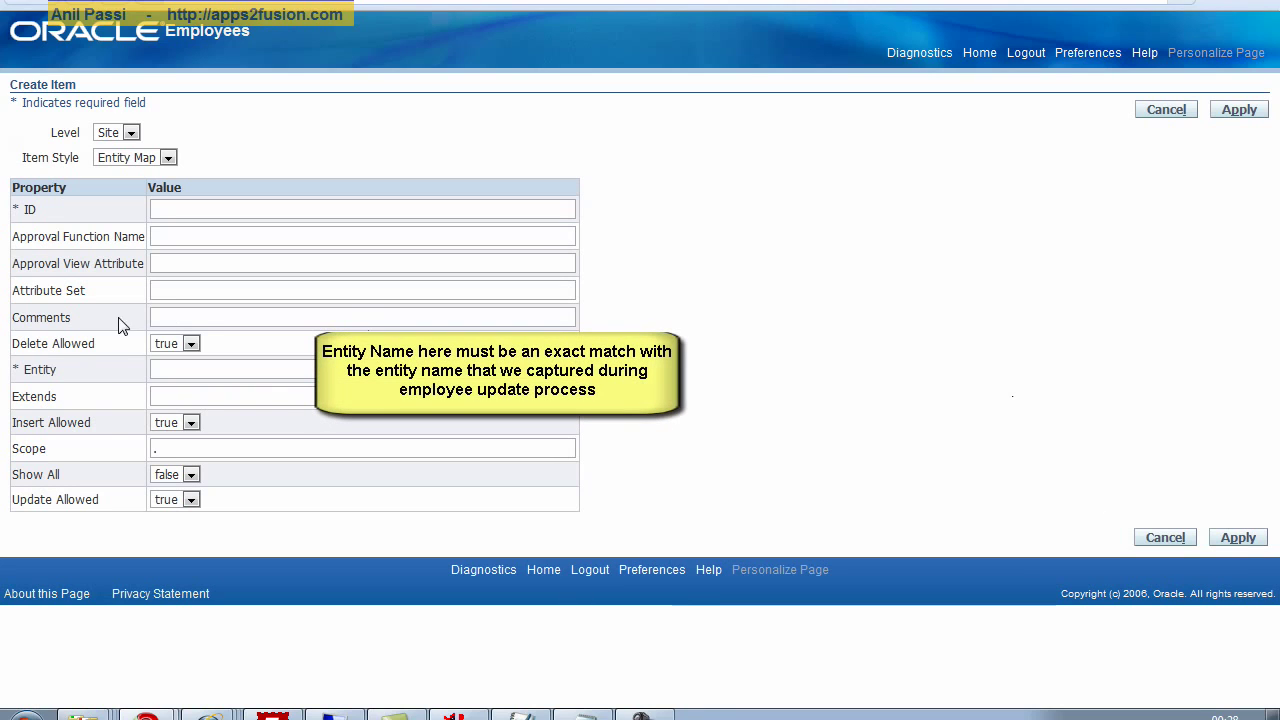
click(217, 369)
key(Down)
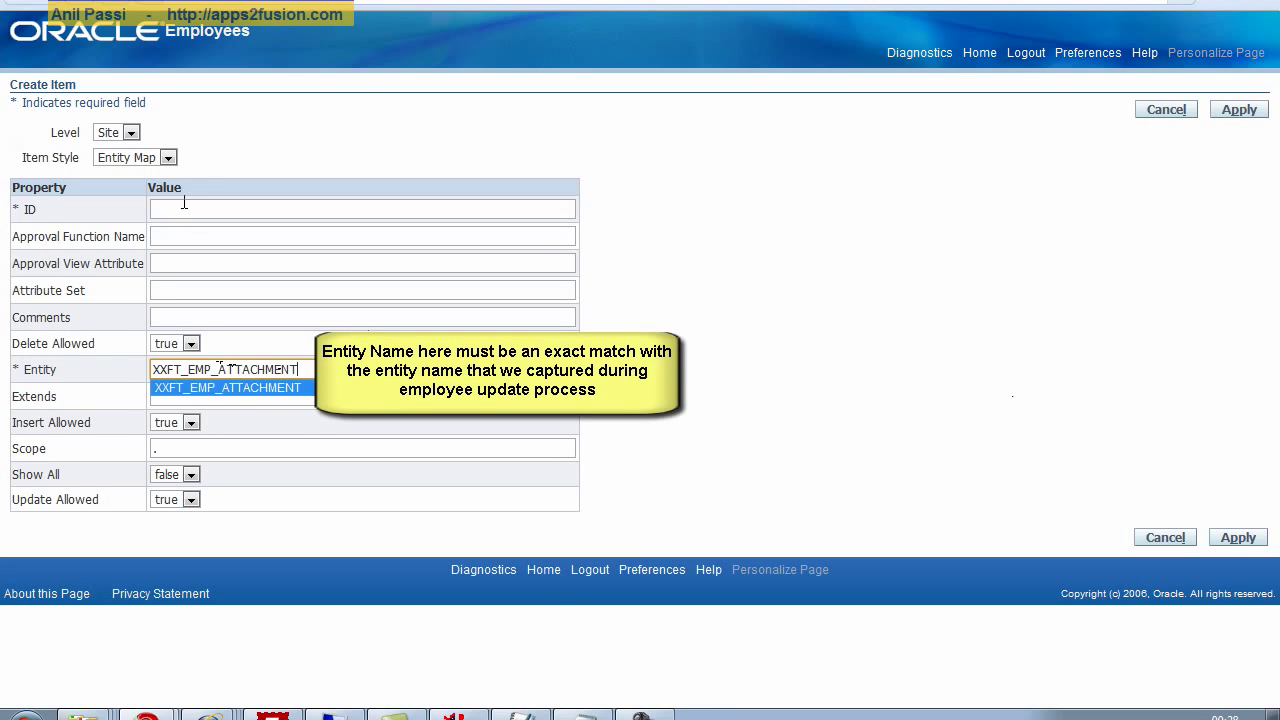
click(244, 212)
text(xx)
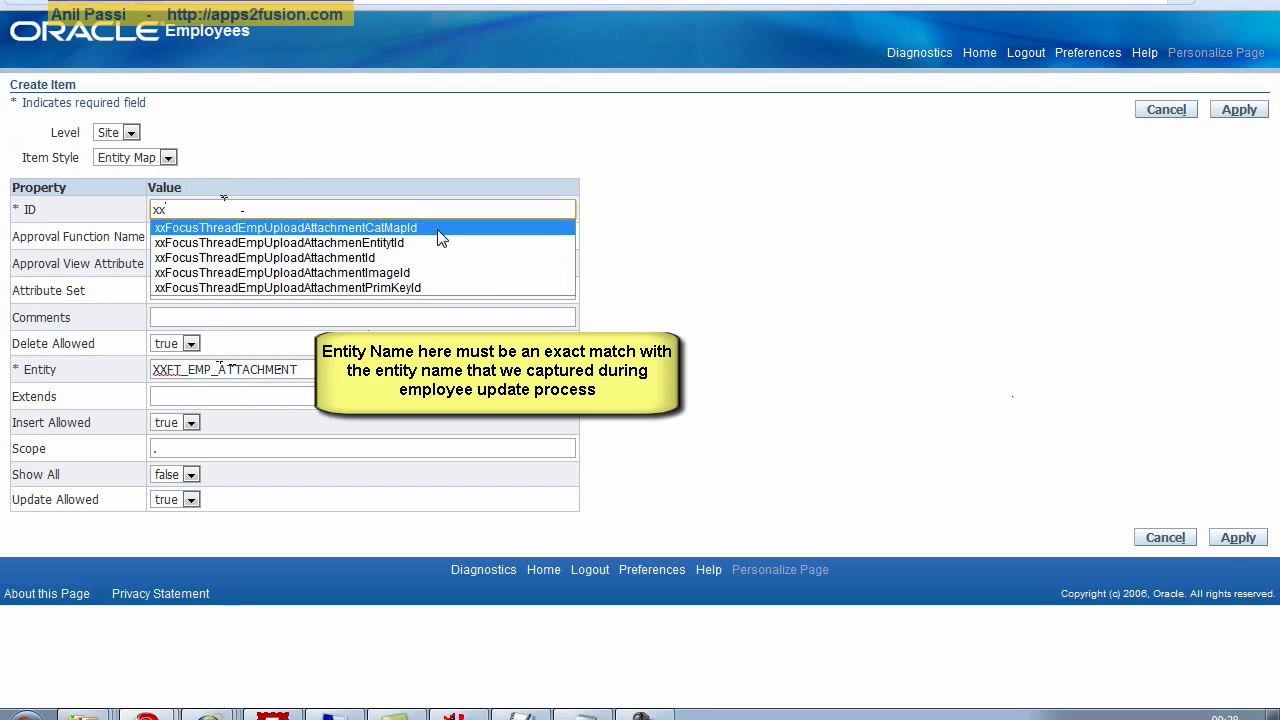
click(435, 246)
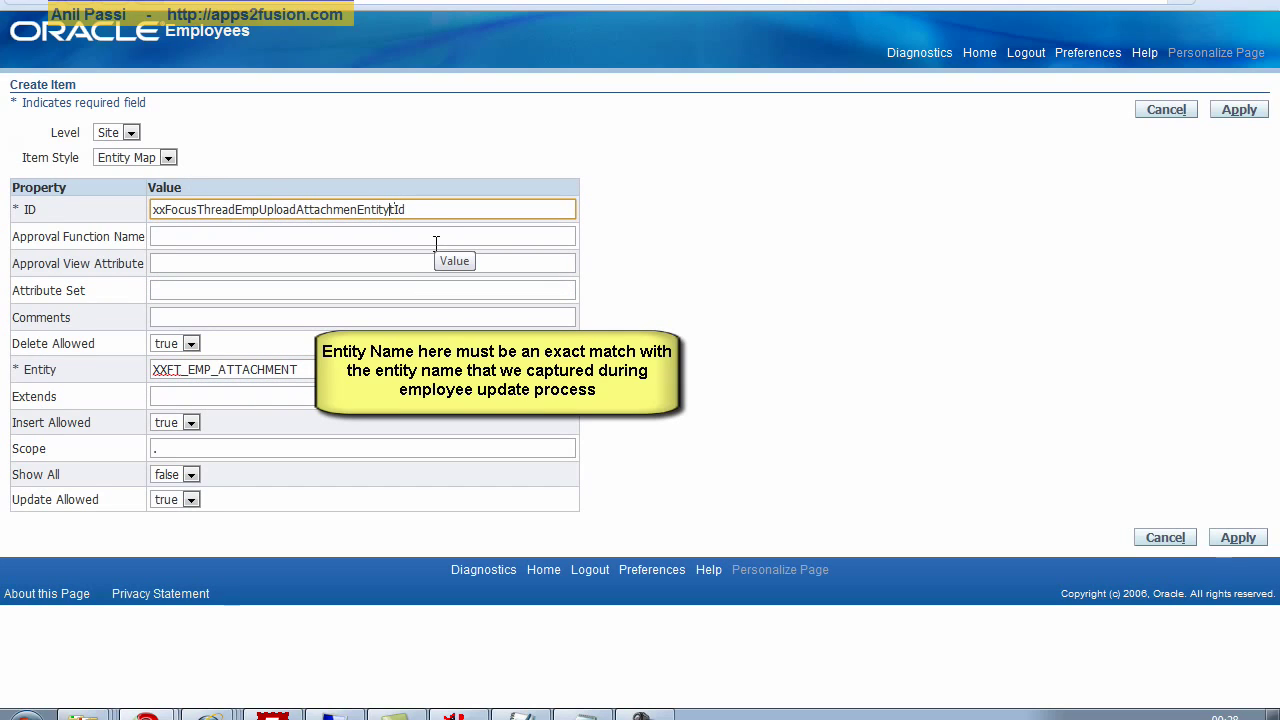
text(Image)
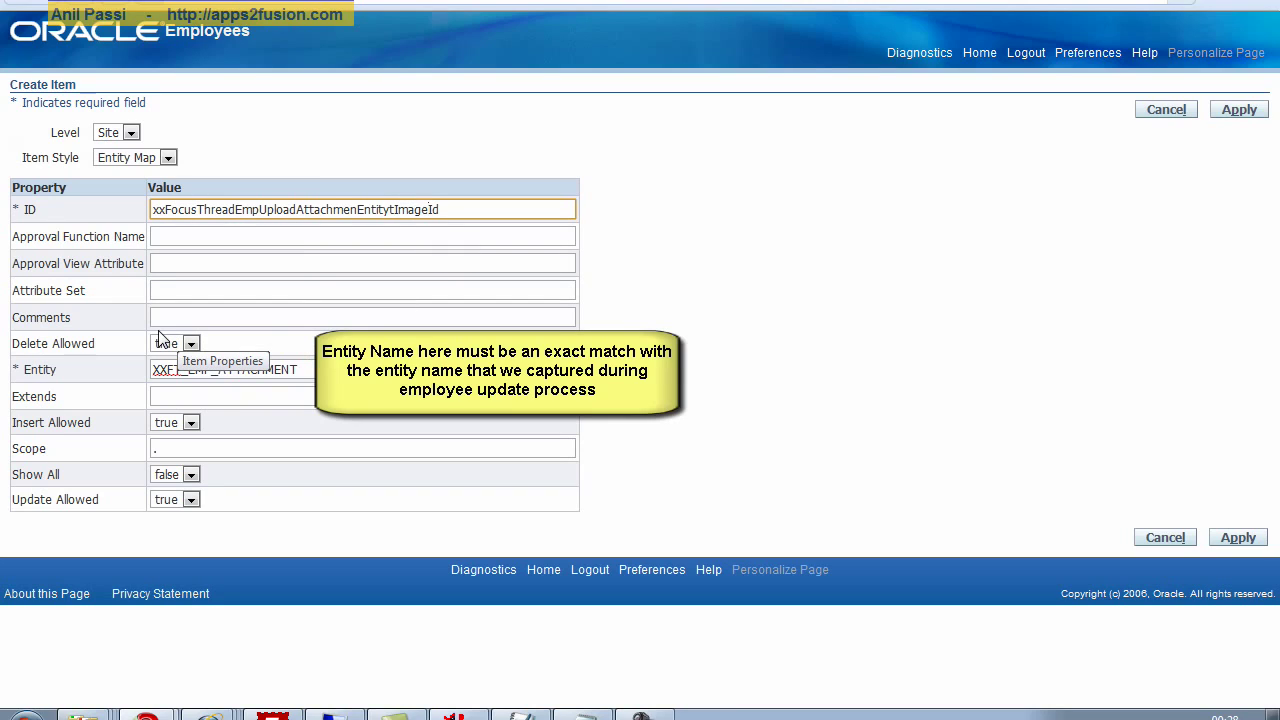
Set Insert Allowed, Update Allowed and Delete Allowed to false for the entity map and apply the item
click(172, 423)
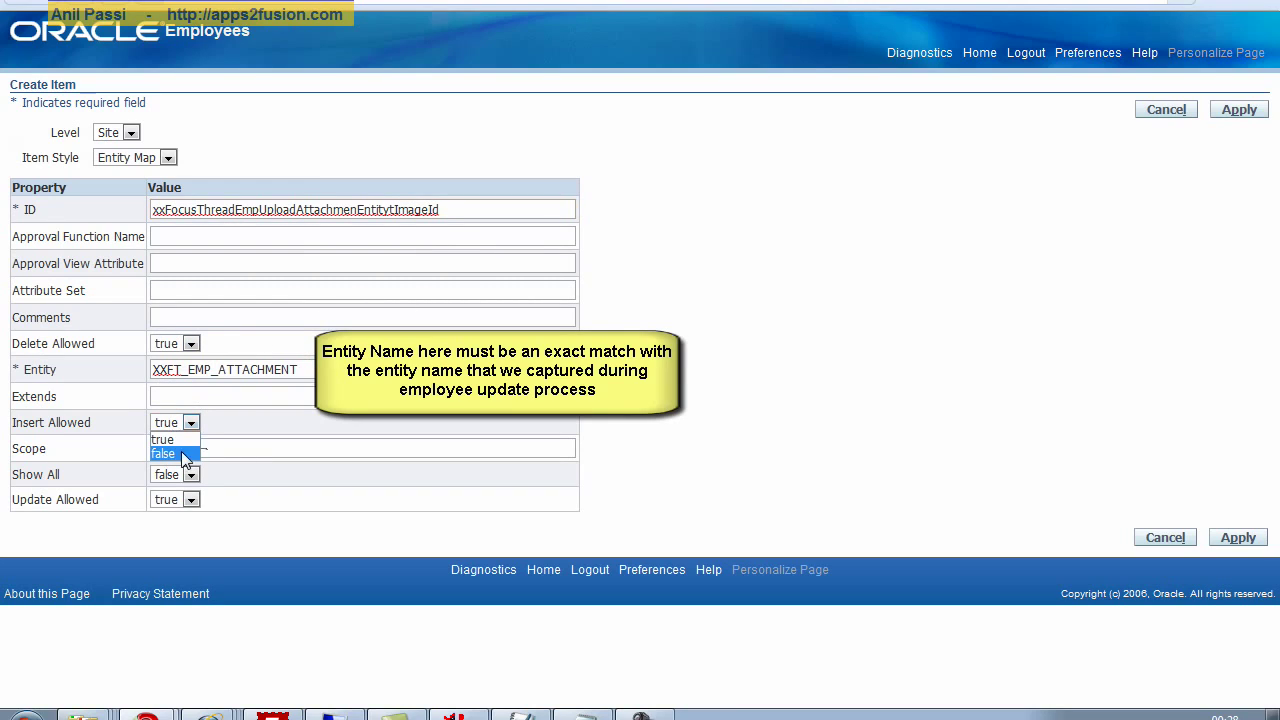
click(186, 452)
click(189, 500)
click(174, 531)
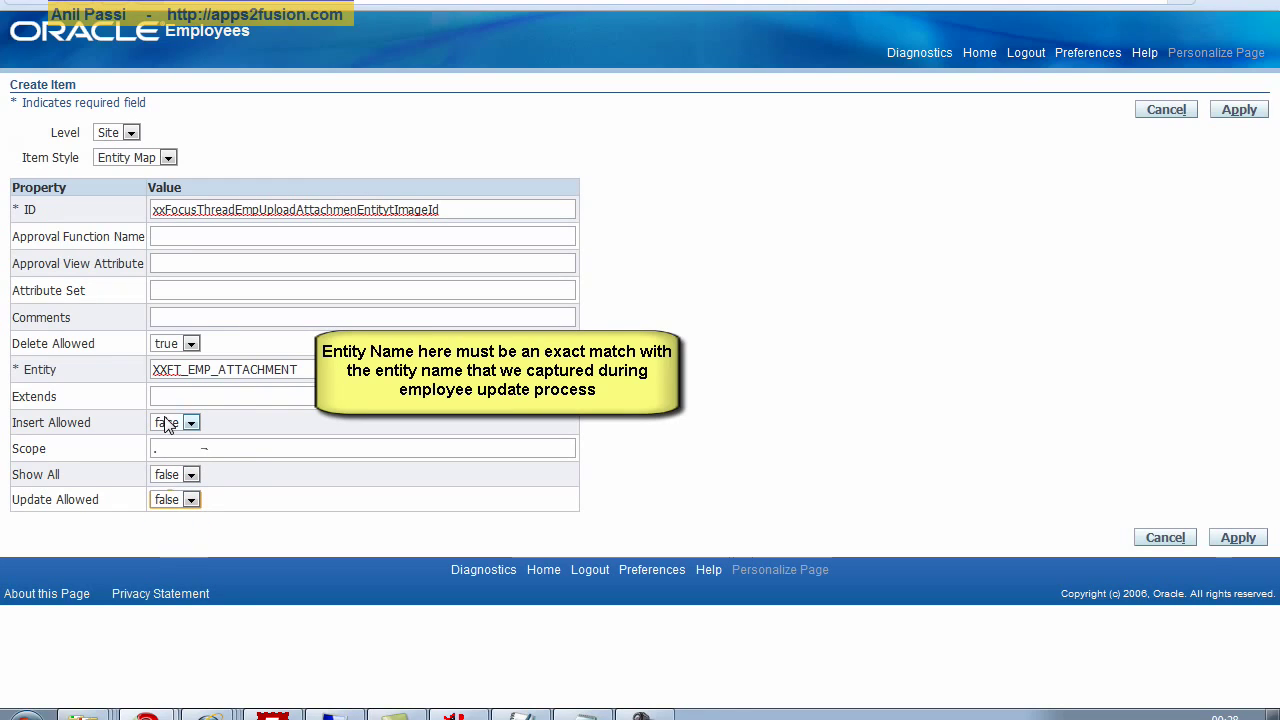
click(188, 343)
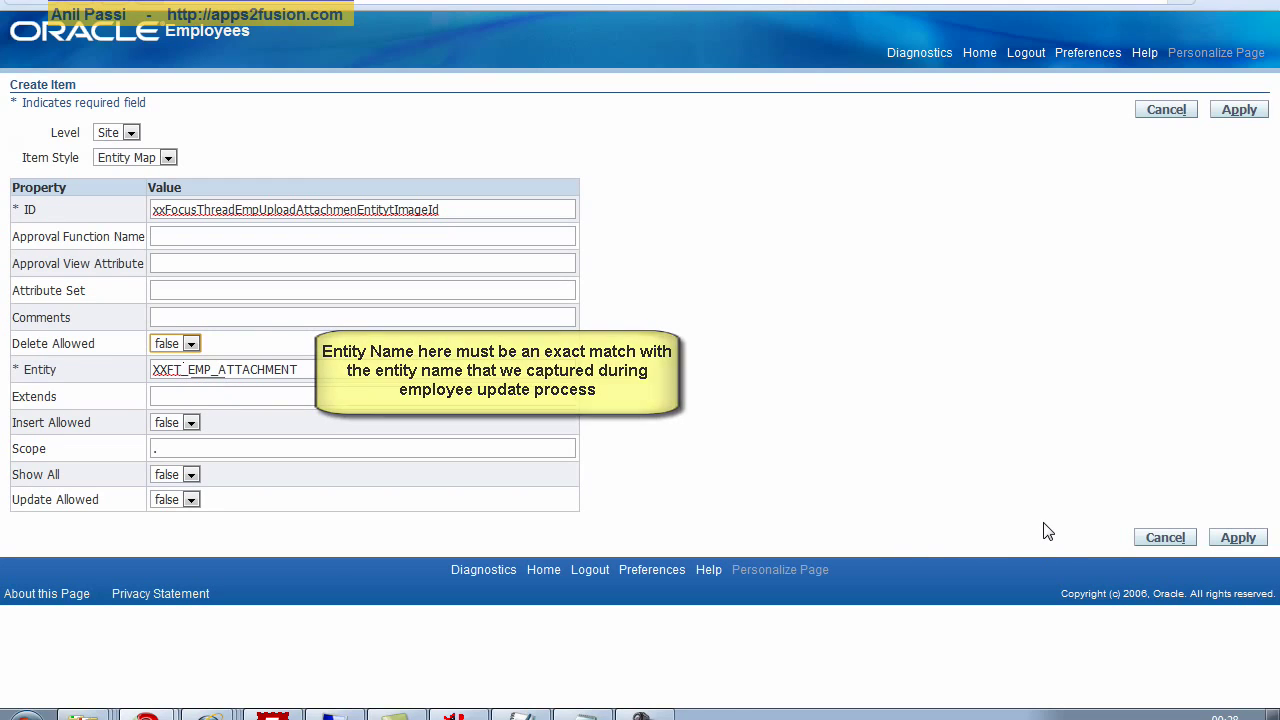
click(1237, 538)
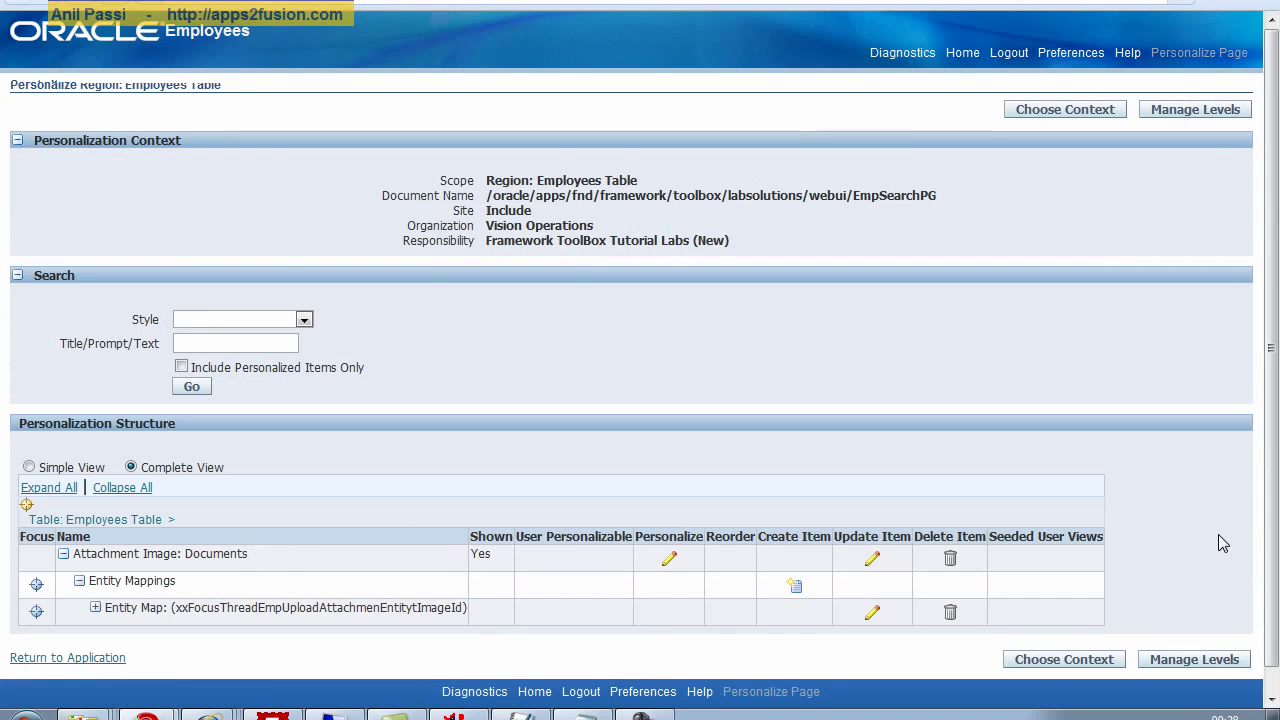
Expand the new entity map to show its primary key and category mapping nodes
click(95, 608)
scroll(886, 625, down, 1)
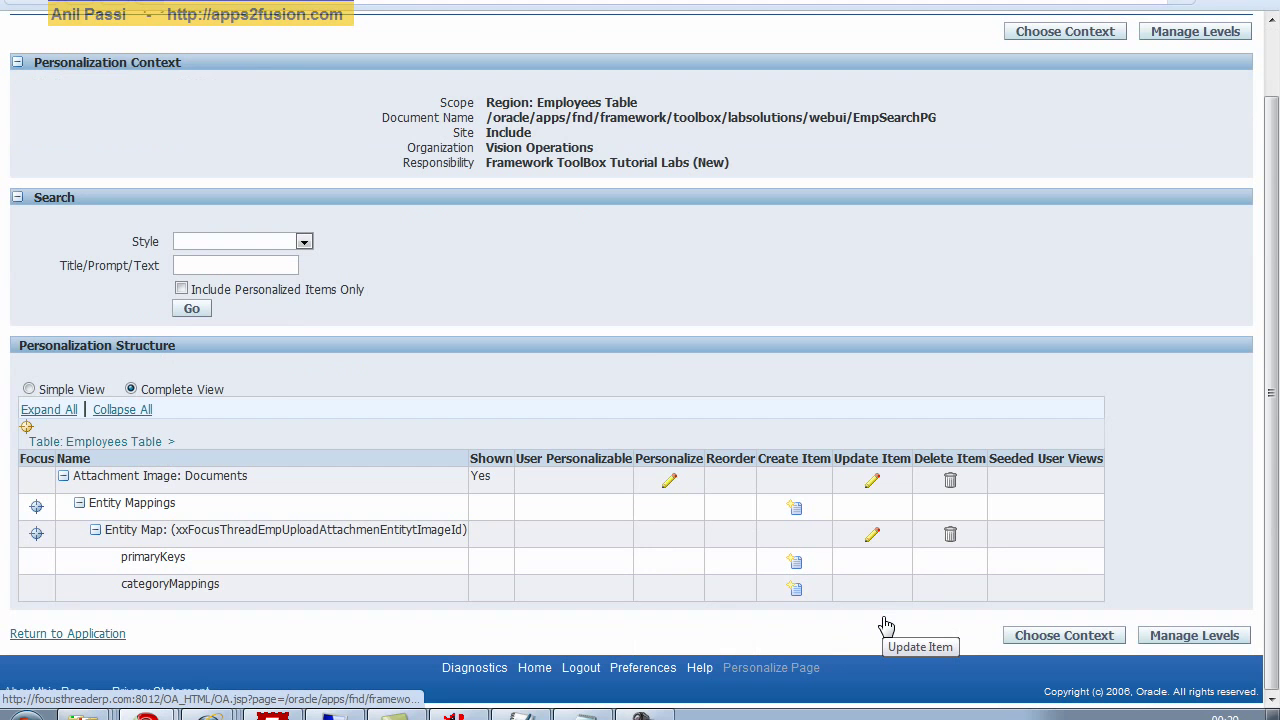
click(794, 563)
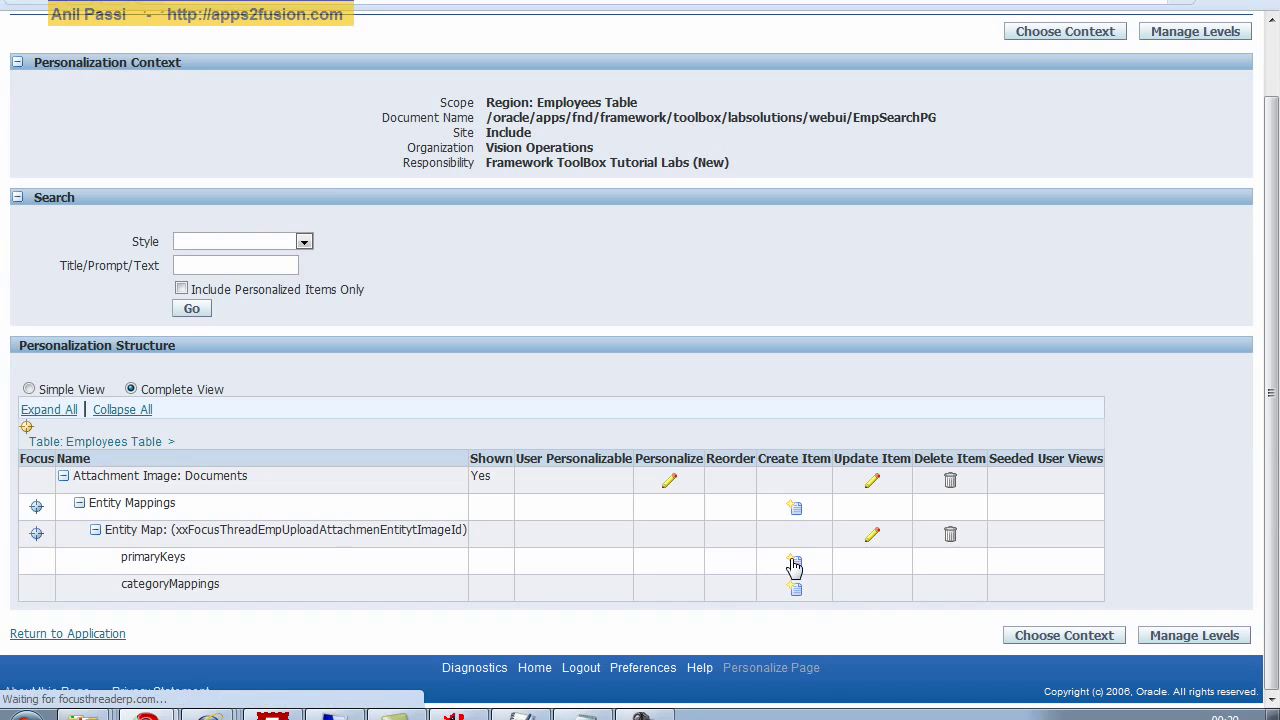
click(1163, 390)
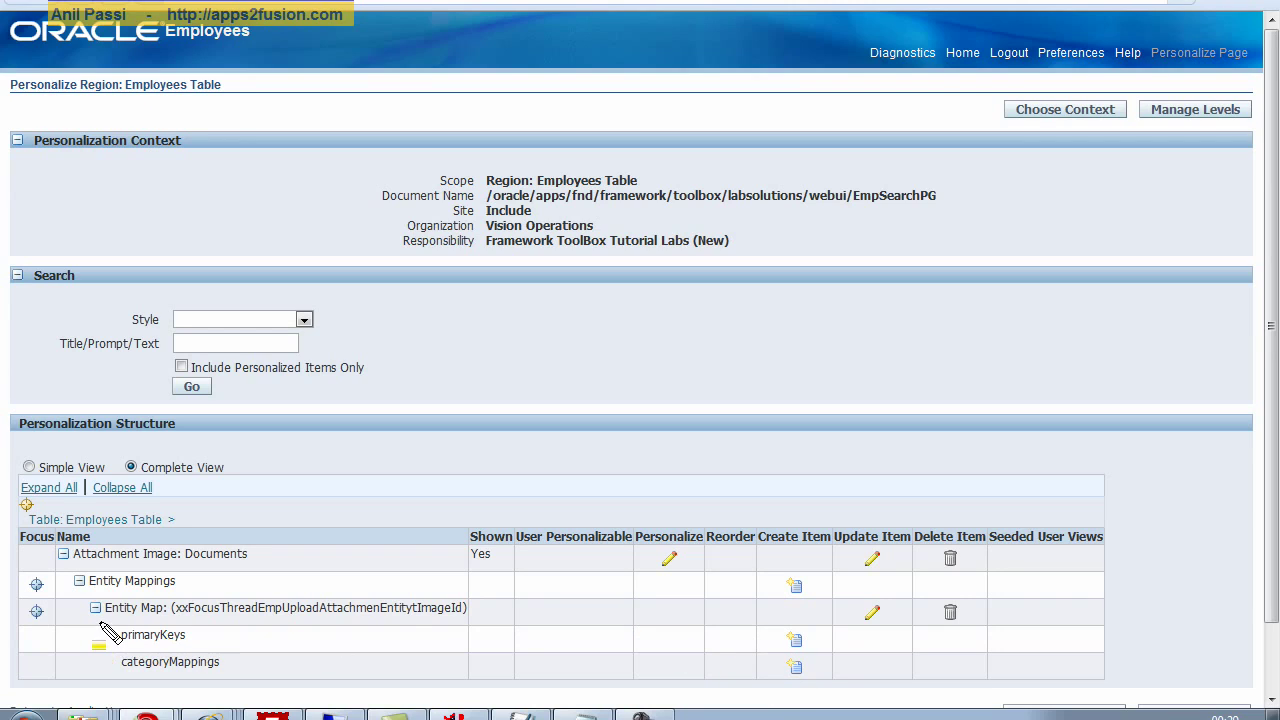
mouse_move(100, 623)
mouse_down()
mouse_move(686, 663)
mouse_move(845, 655)
mouse_up()
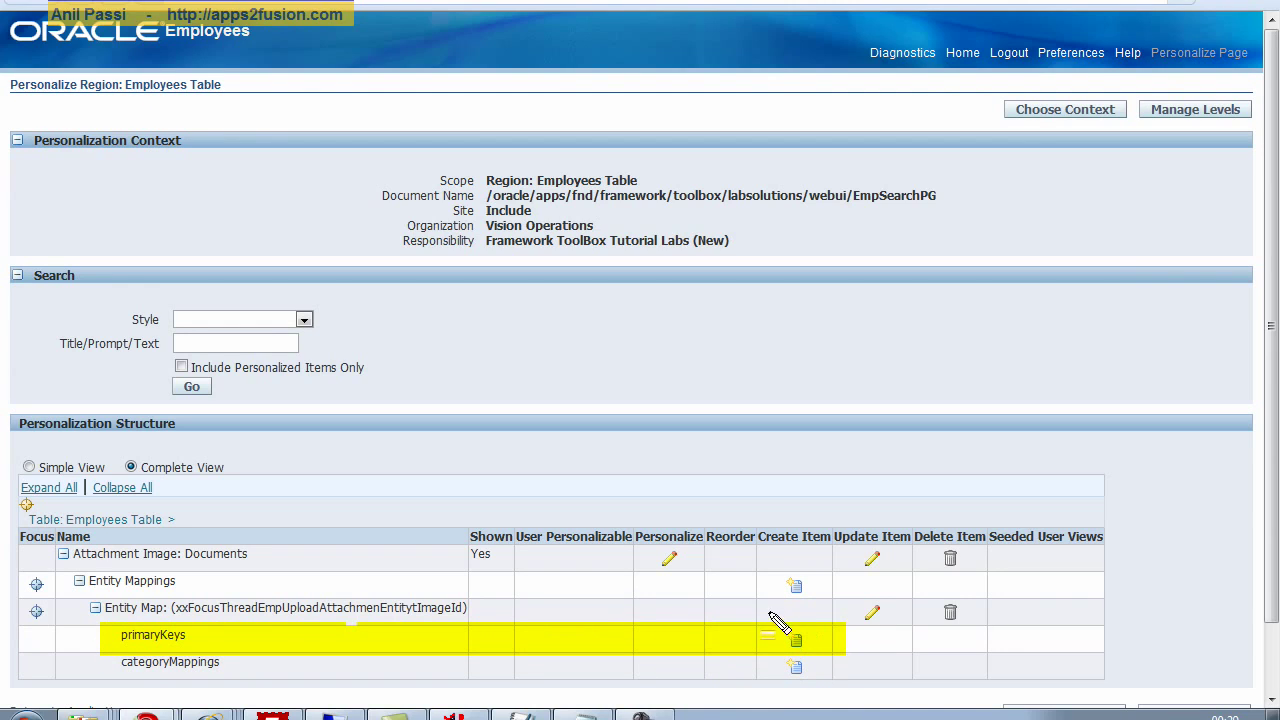
drag(771, 610, 836, 663)
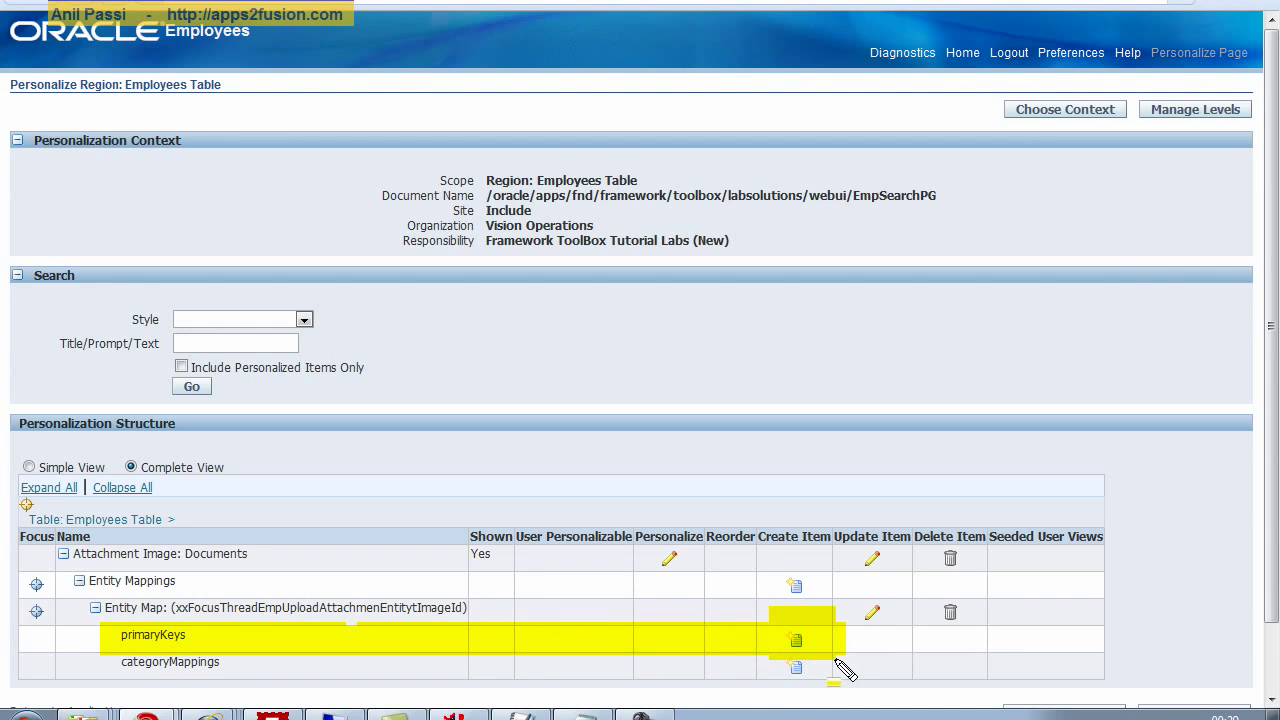
key(Escape)
Create a Primary Key item under the entity map's primaryKeys with ID xxFocusThreadEmpUploadAttachmenPrimImagetId
click(797, 641)
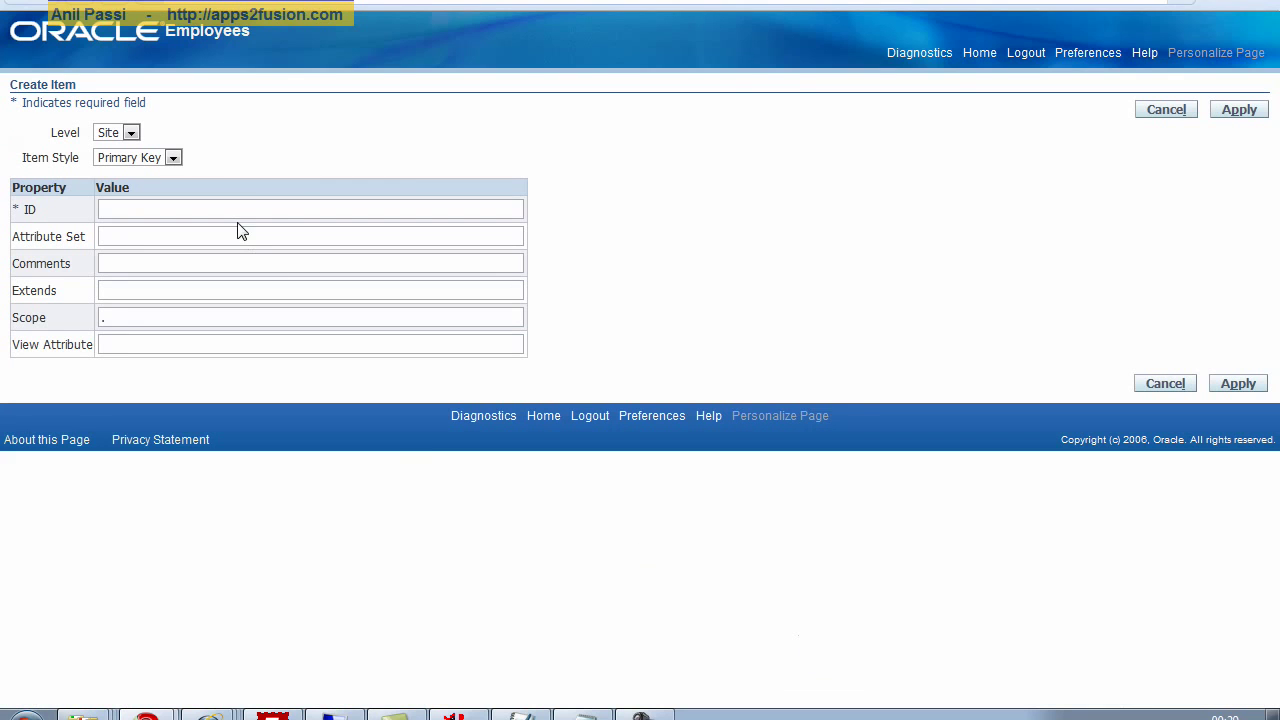
click(241, 209)
click(241, 209)
click(398, 241)
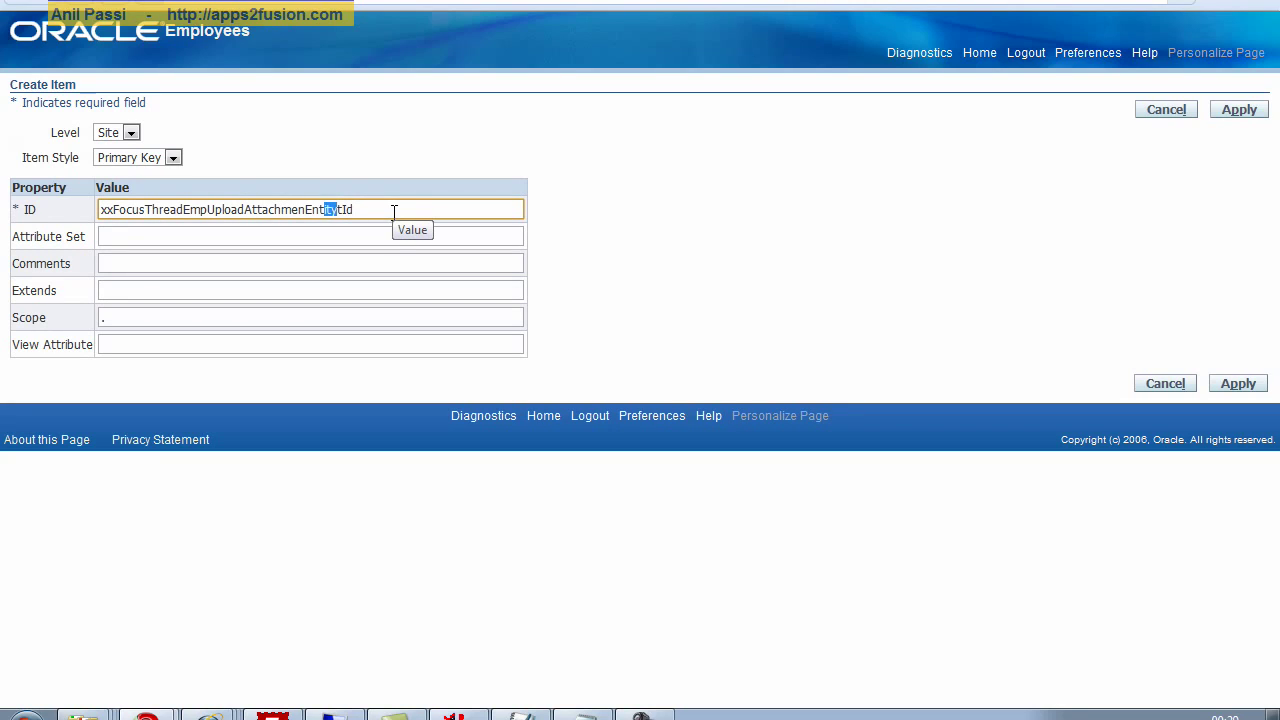
text(PrimImage)
Copy the primary key attribute EmployeeId from the Notepad notes into View Attribute and apply the primary key item
click(237, 344)
key(alt+Tab)
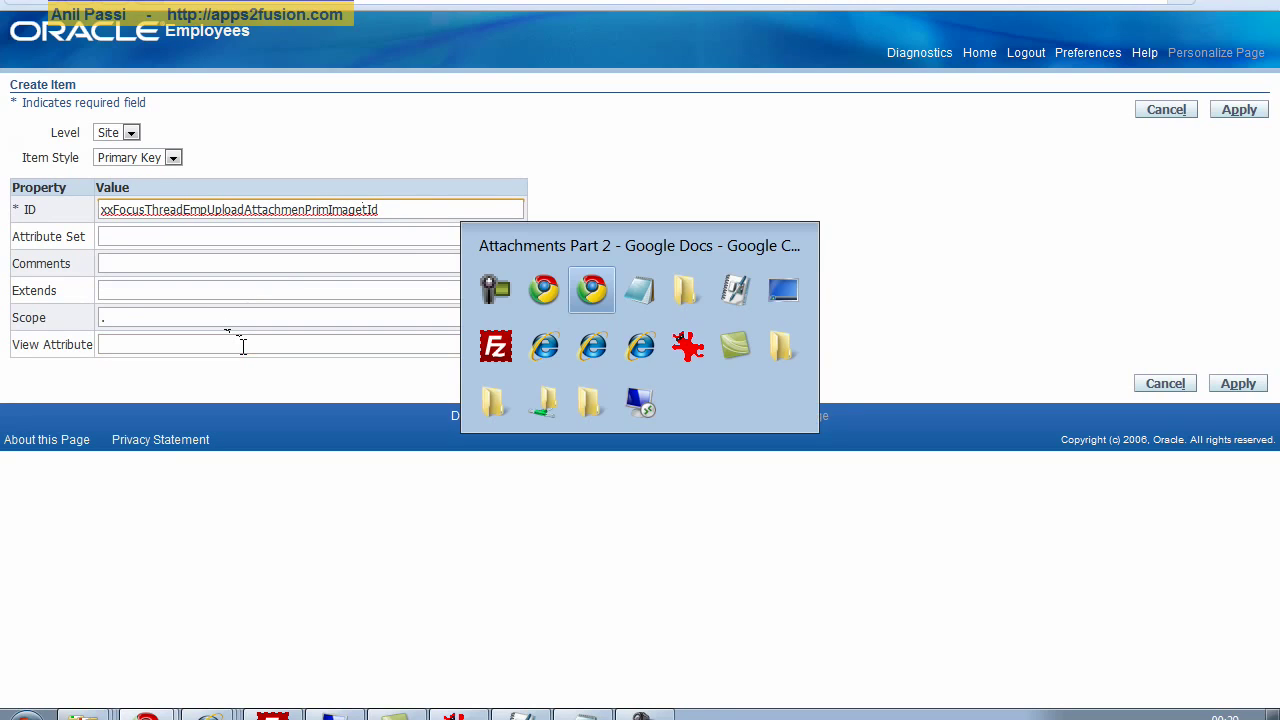
key(Down)
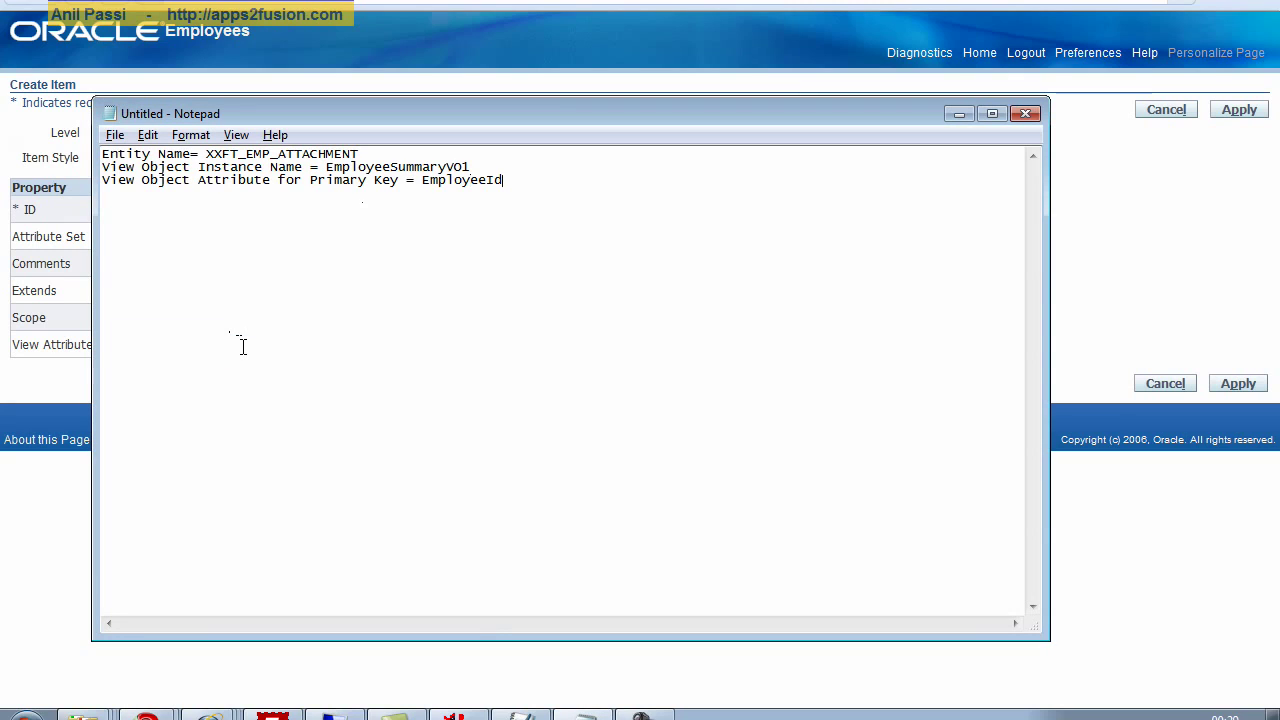
key(ctrl+shift+Left)
key(ctrl+c)
key(alt+Tab)
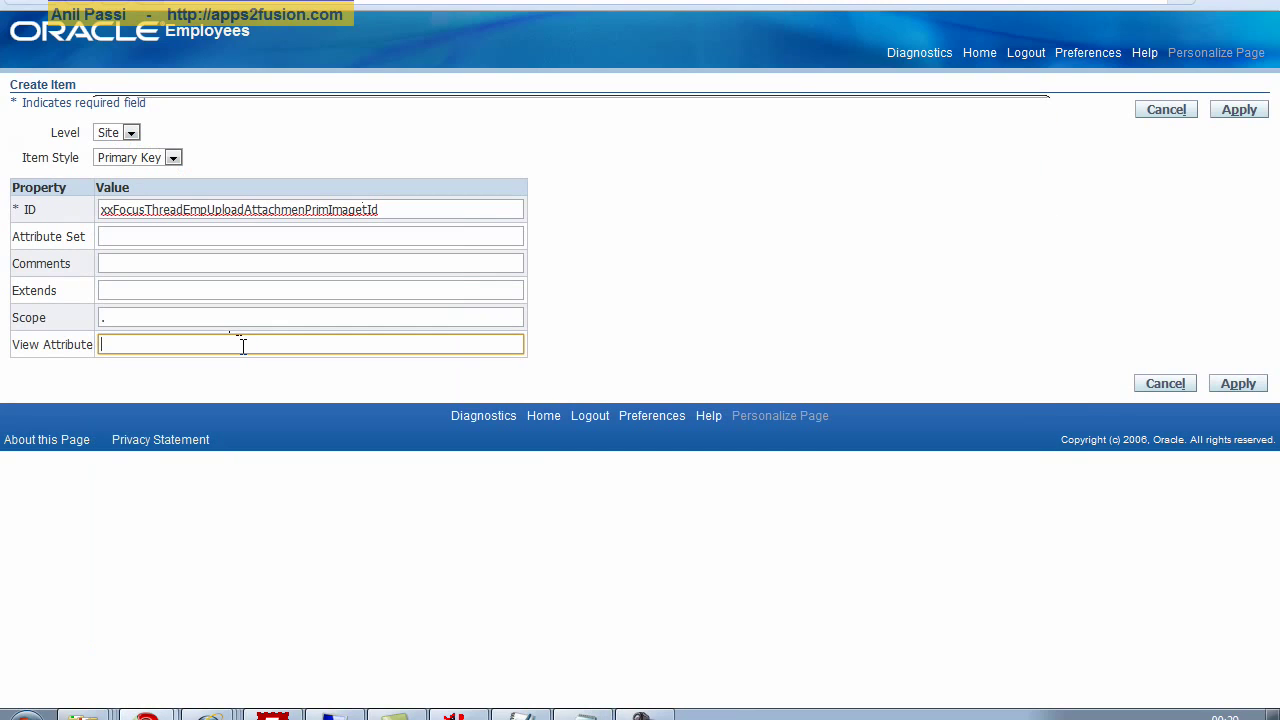
key(ctrl+v)
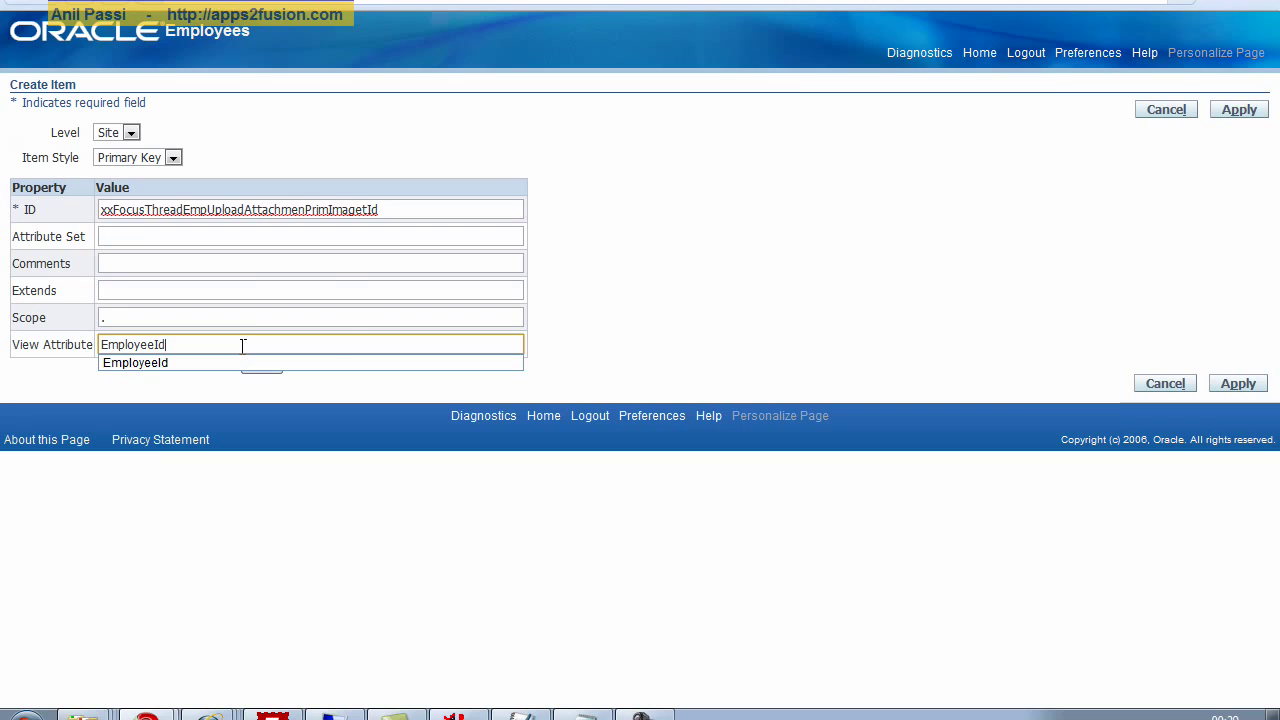
click(236, 257)
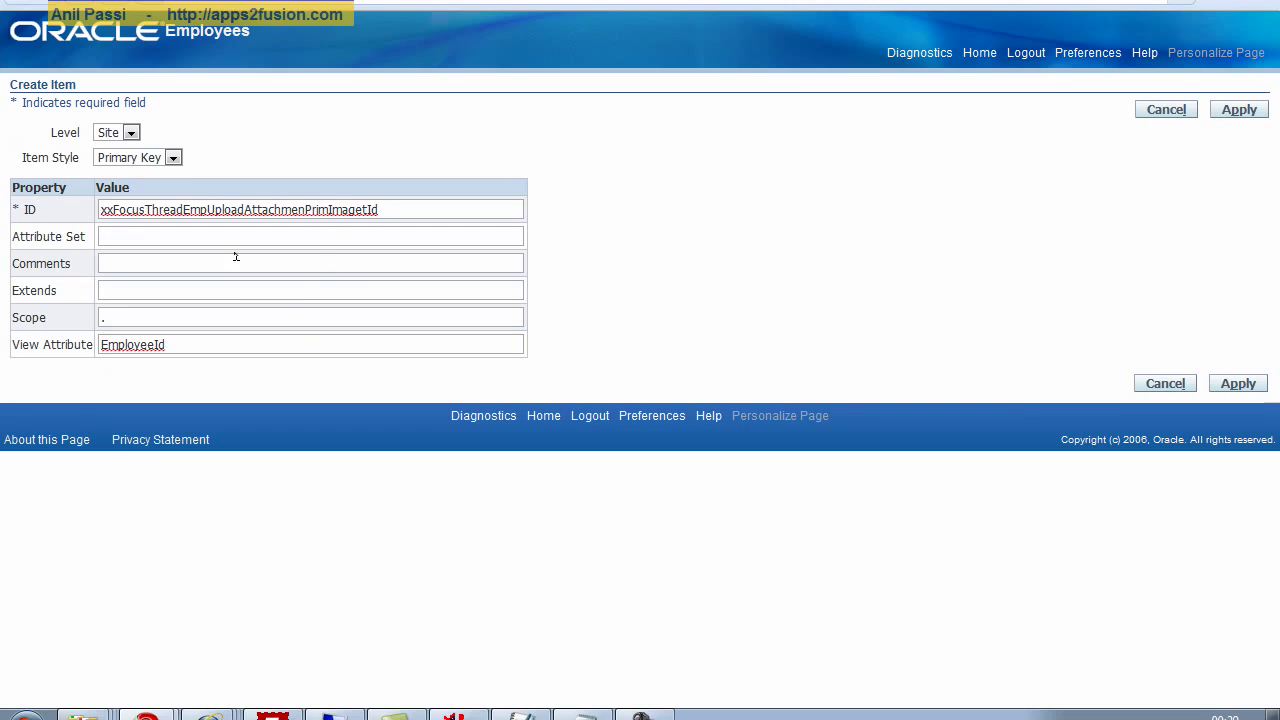
click(1229, 386)
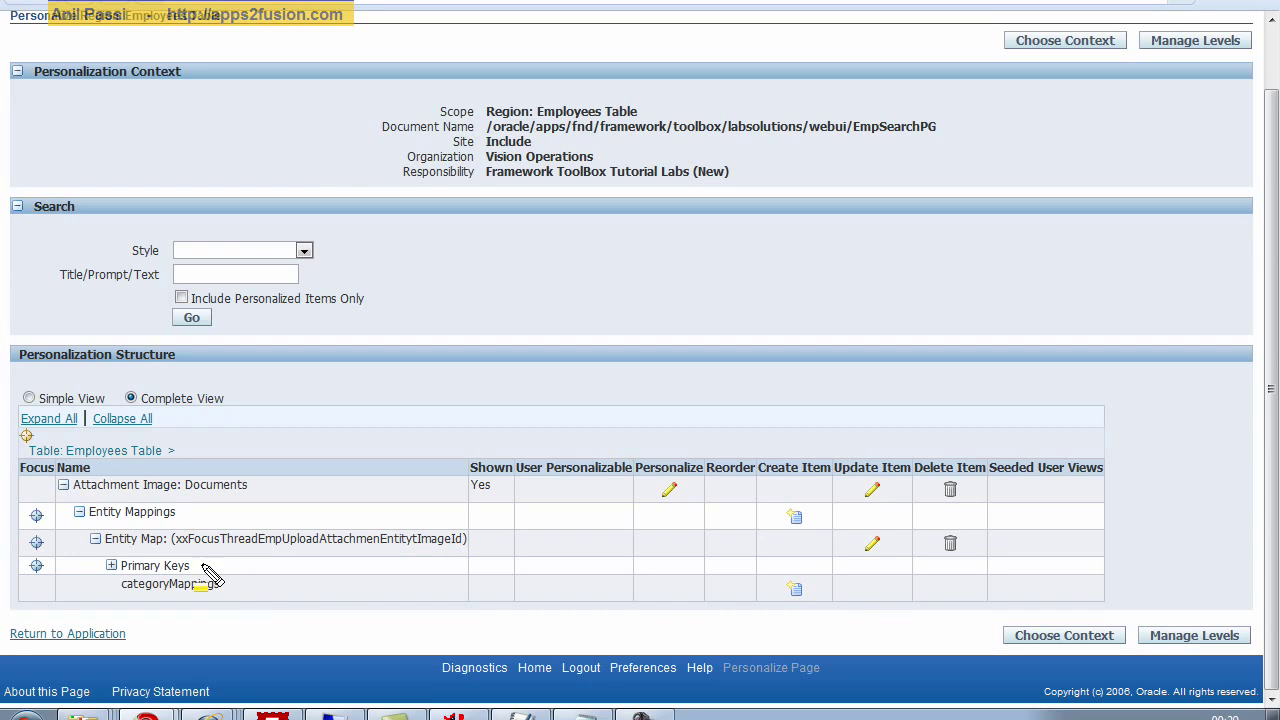
drag(62, 590, 895, 620)
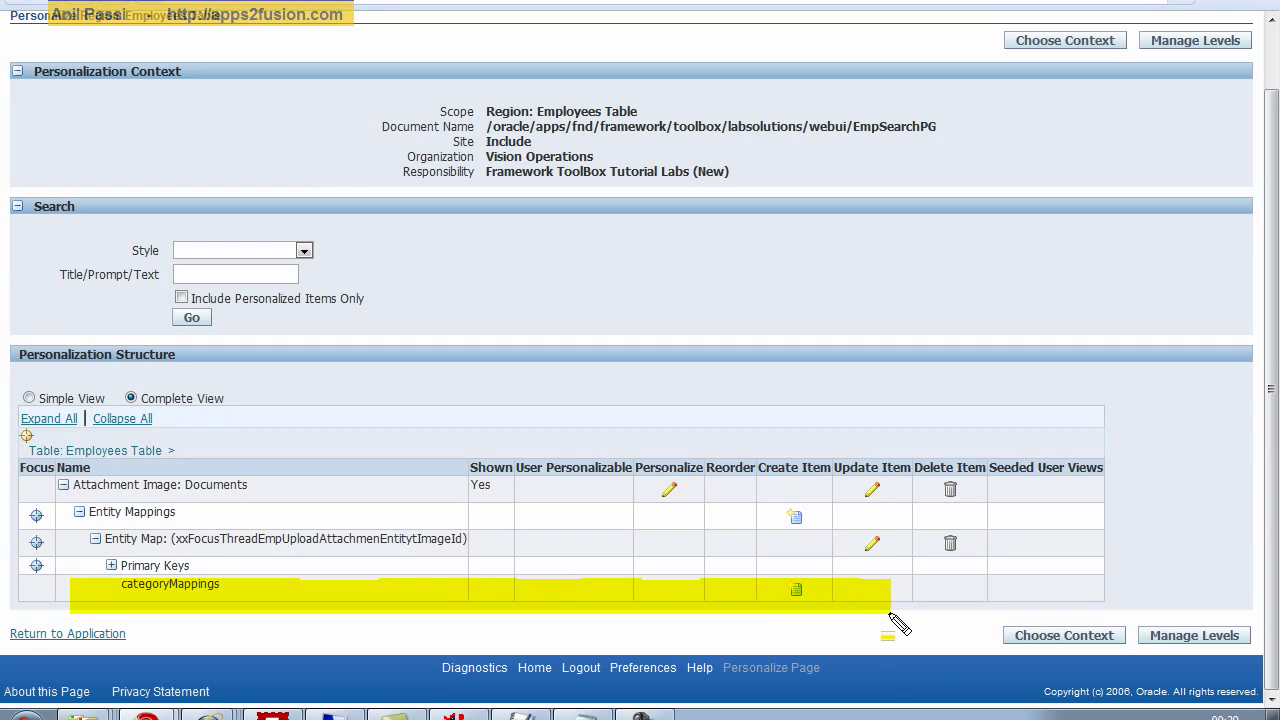
drag(767, 566, 826, 611)
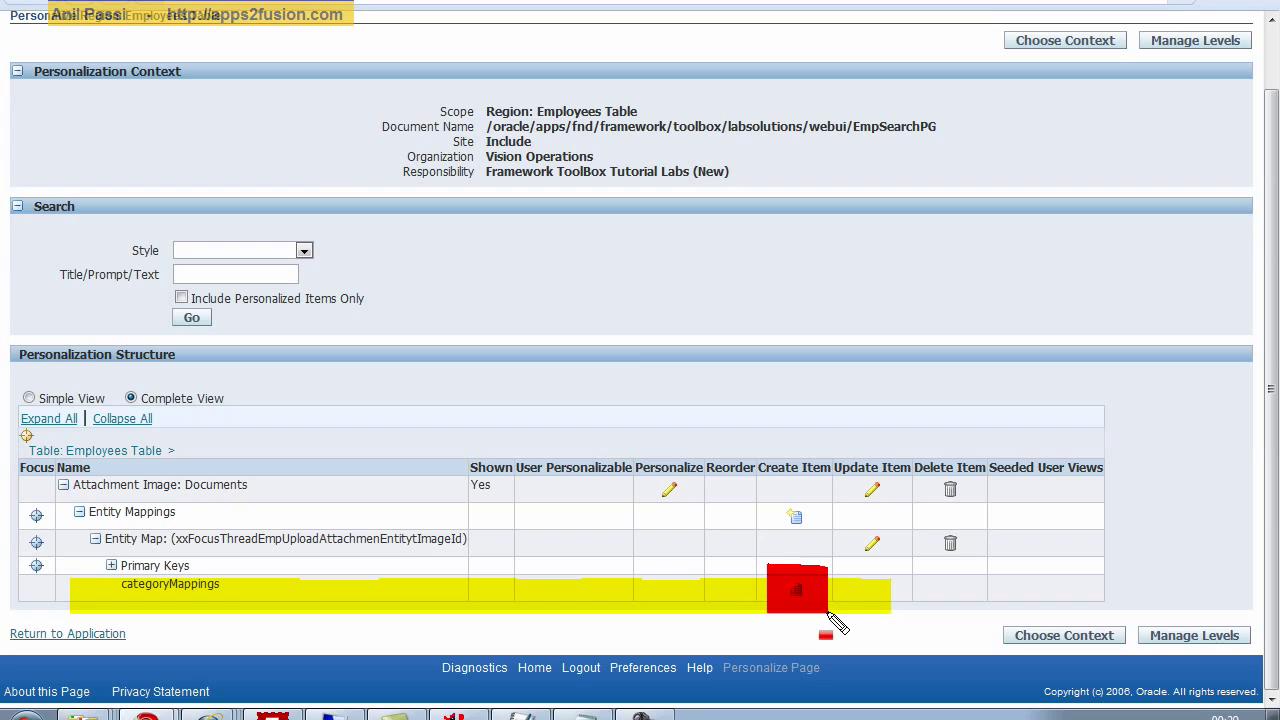
mouse_move(757, 452)
mouse_down()
mouse_move(829, 529)
mouse_move(845, 488)
mouse_up()
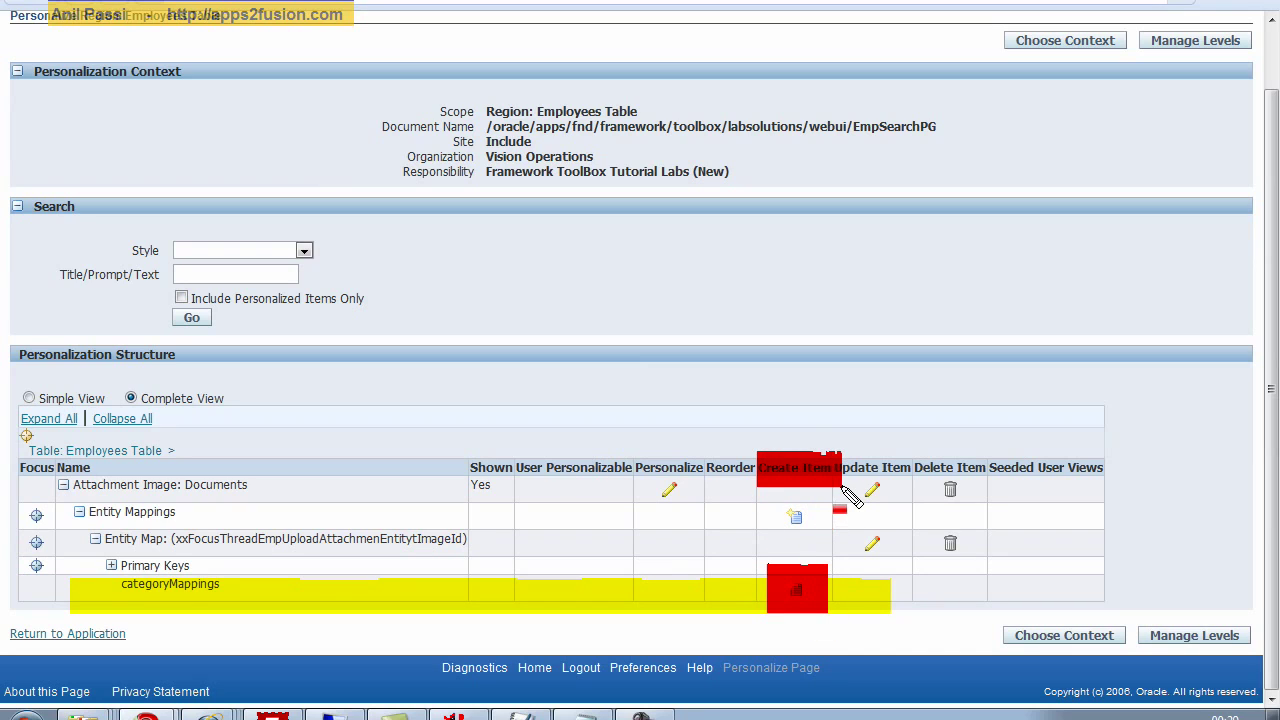
Create and apply a Category Map item under categoryMappings with ID xxFocusThreadEmpUploadAttachmentCatMapImageId and category MISC
click(800, 590)
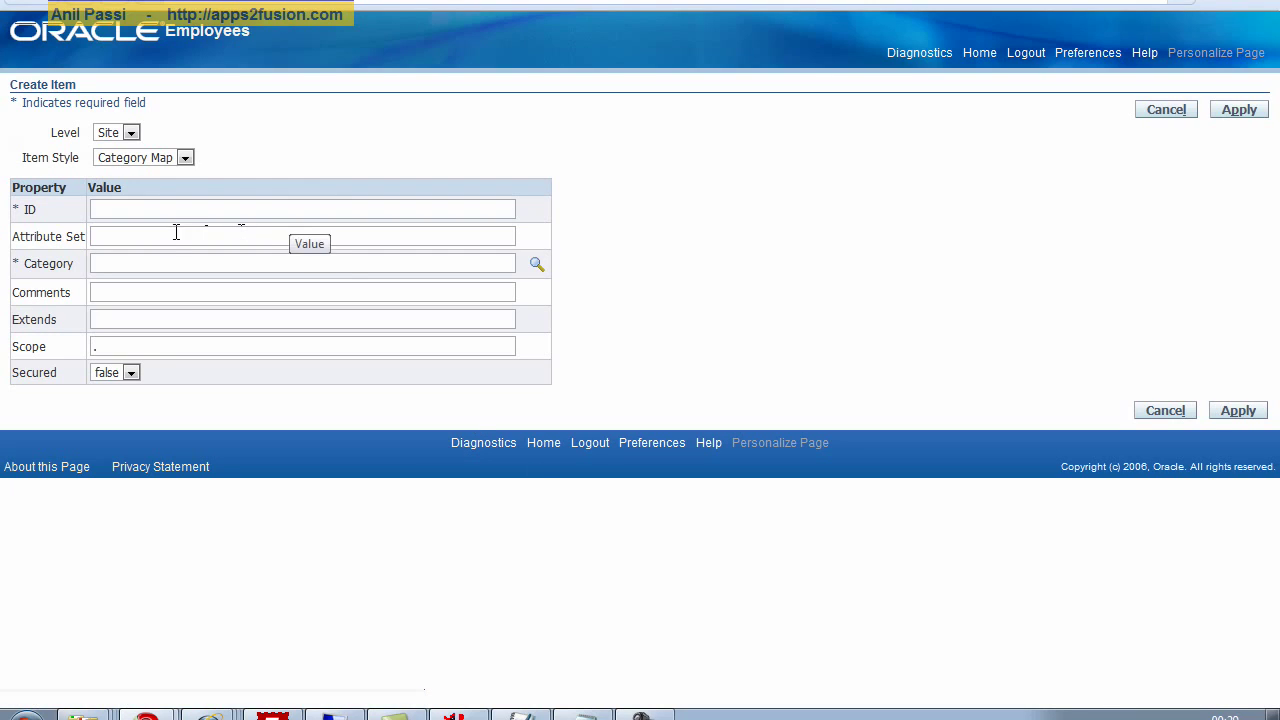
double_click(181, 206)
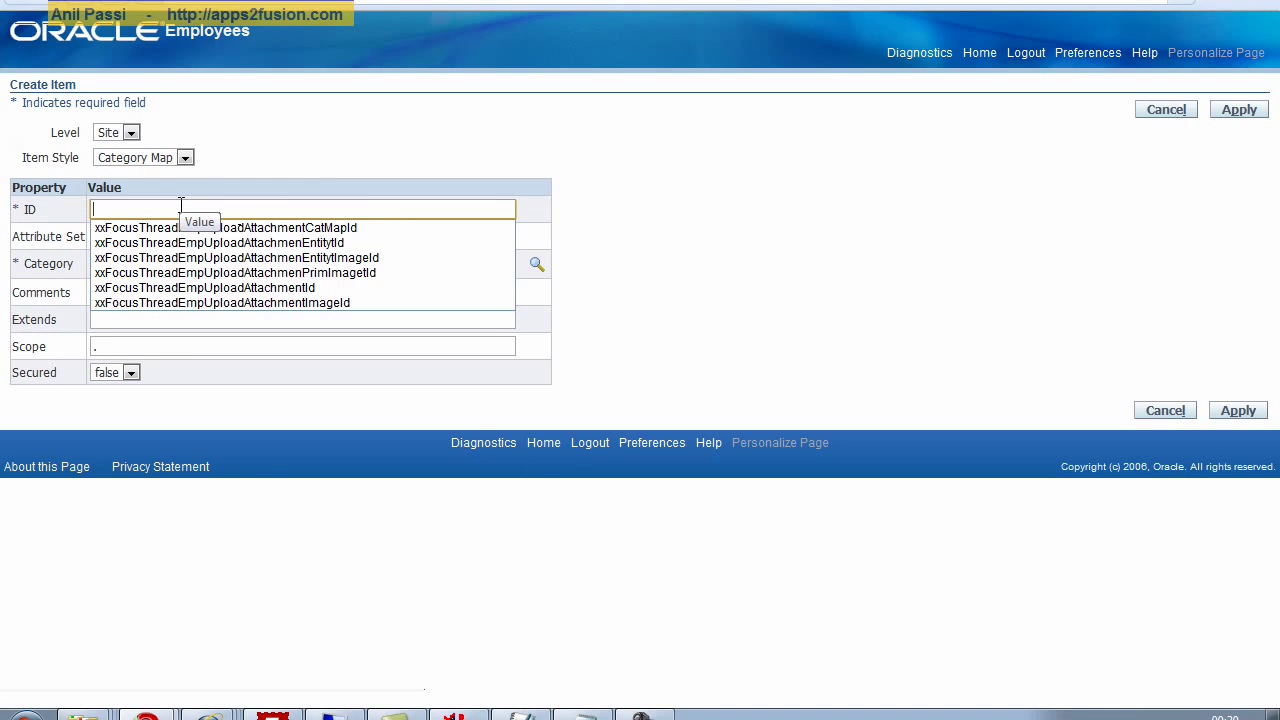
click(190, 228)
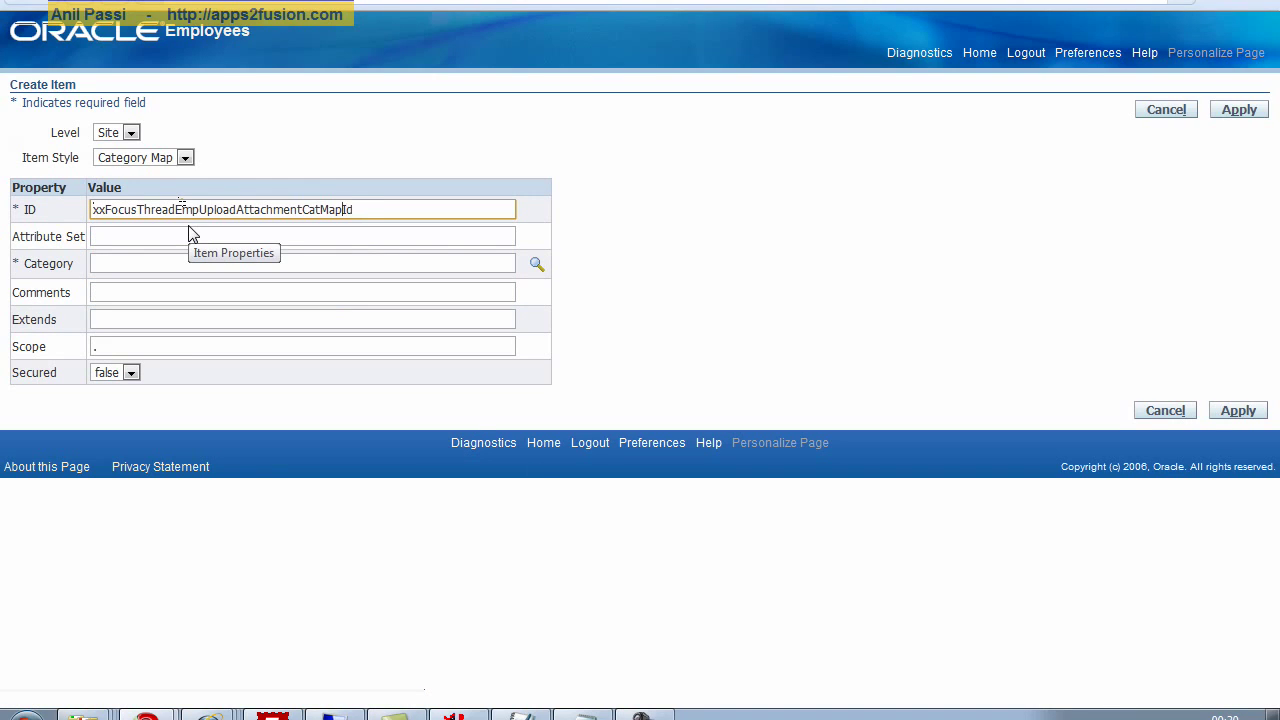
text(Image)
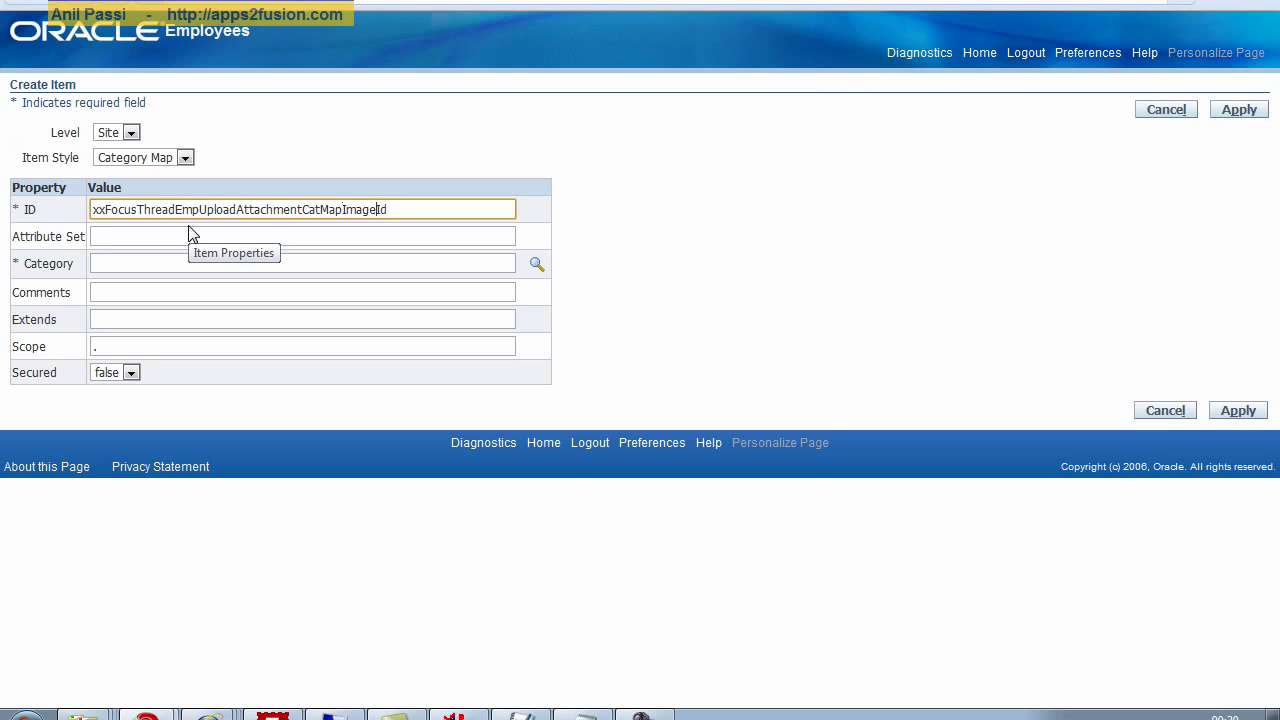
click(105, 263)
text(MISC)
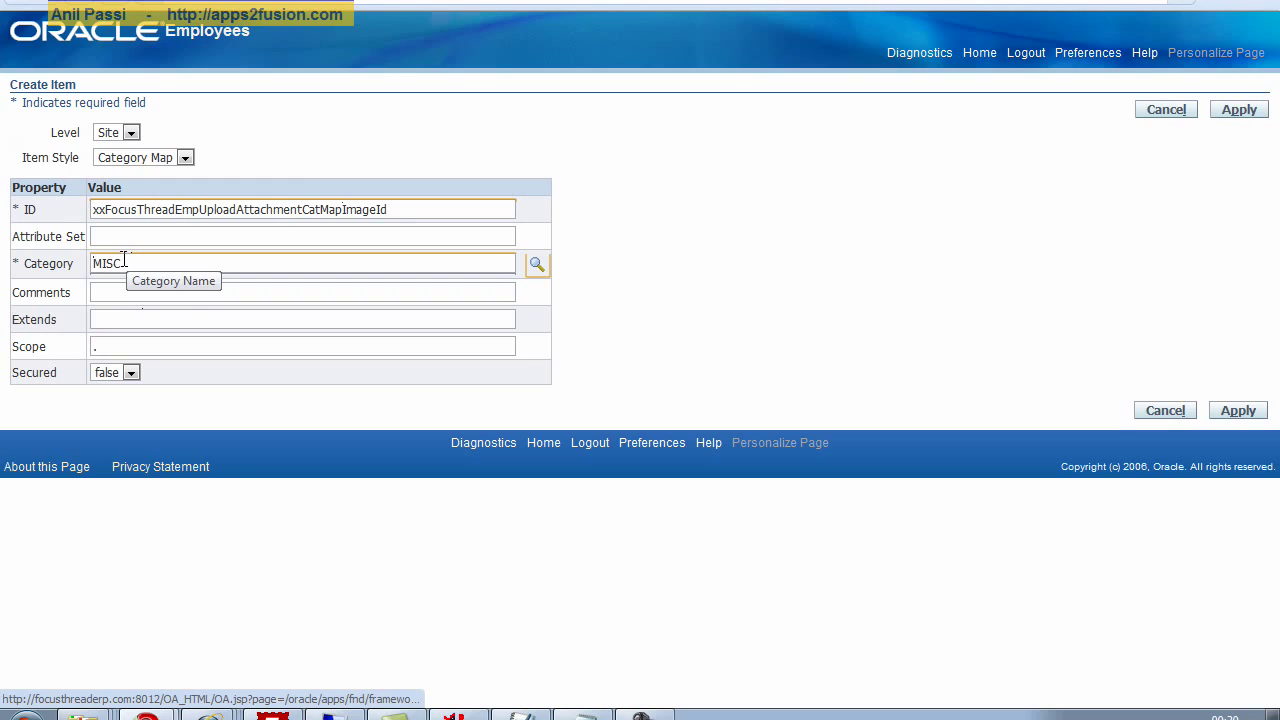
key(Tab)
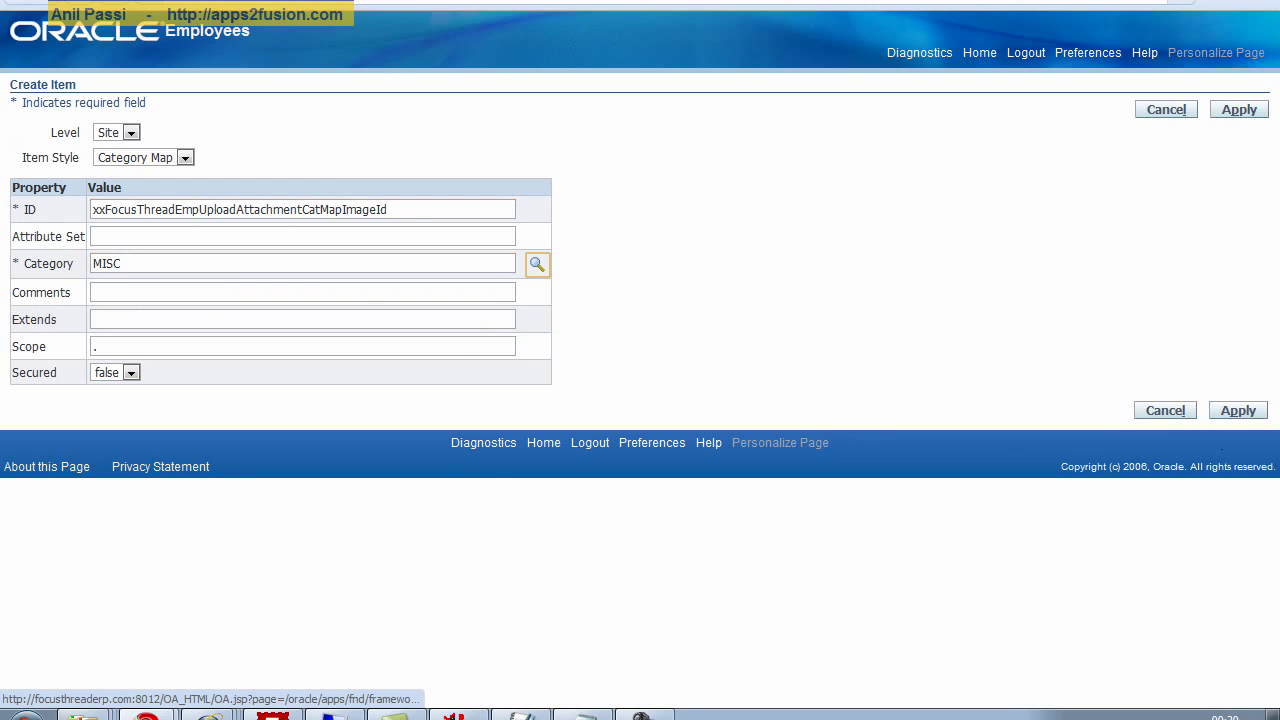
click(1240, 412)
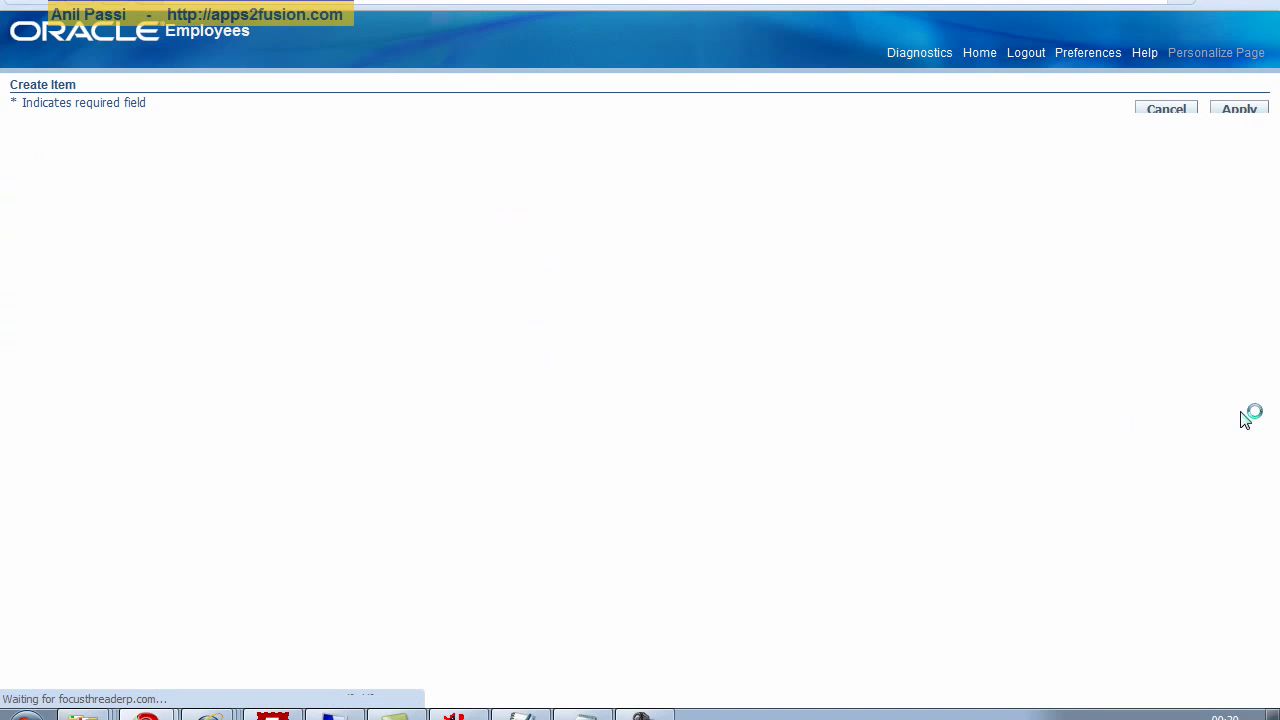
Leave the Employees Table personalization and return to the application's employee search page
scroll(1049, 420, down, 2)
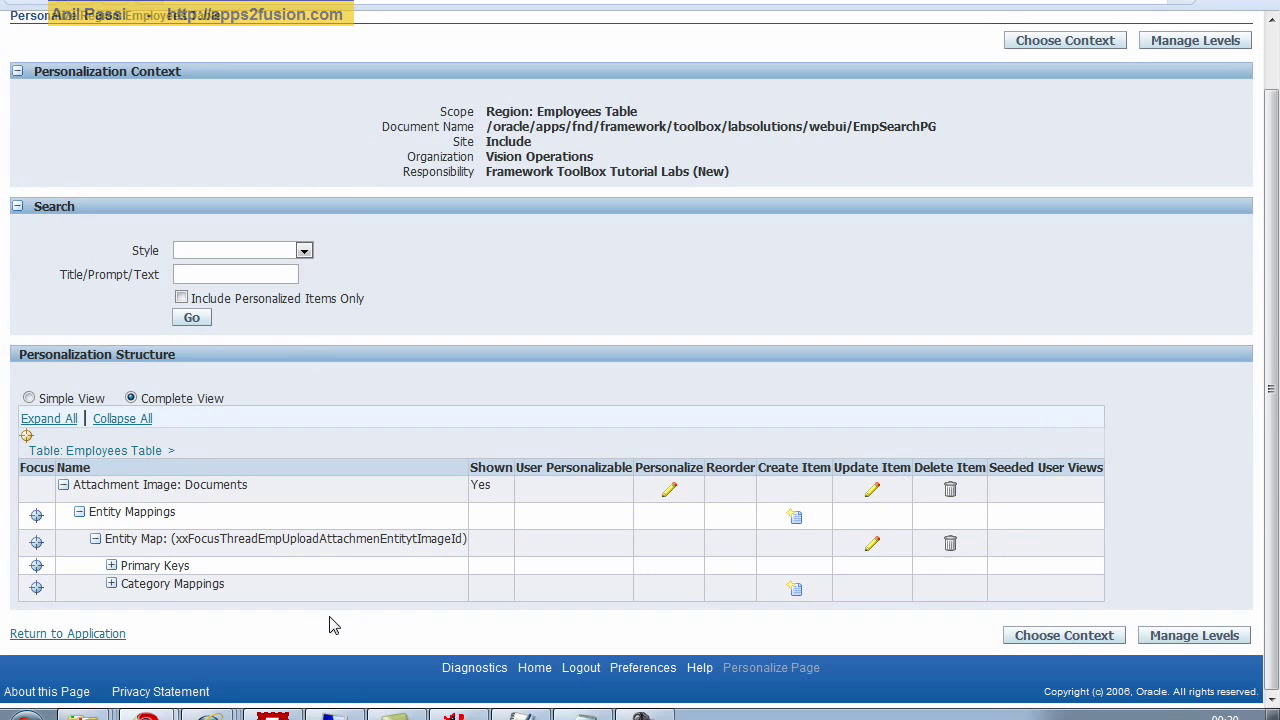
click(80, 635)
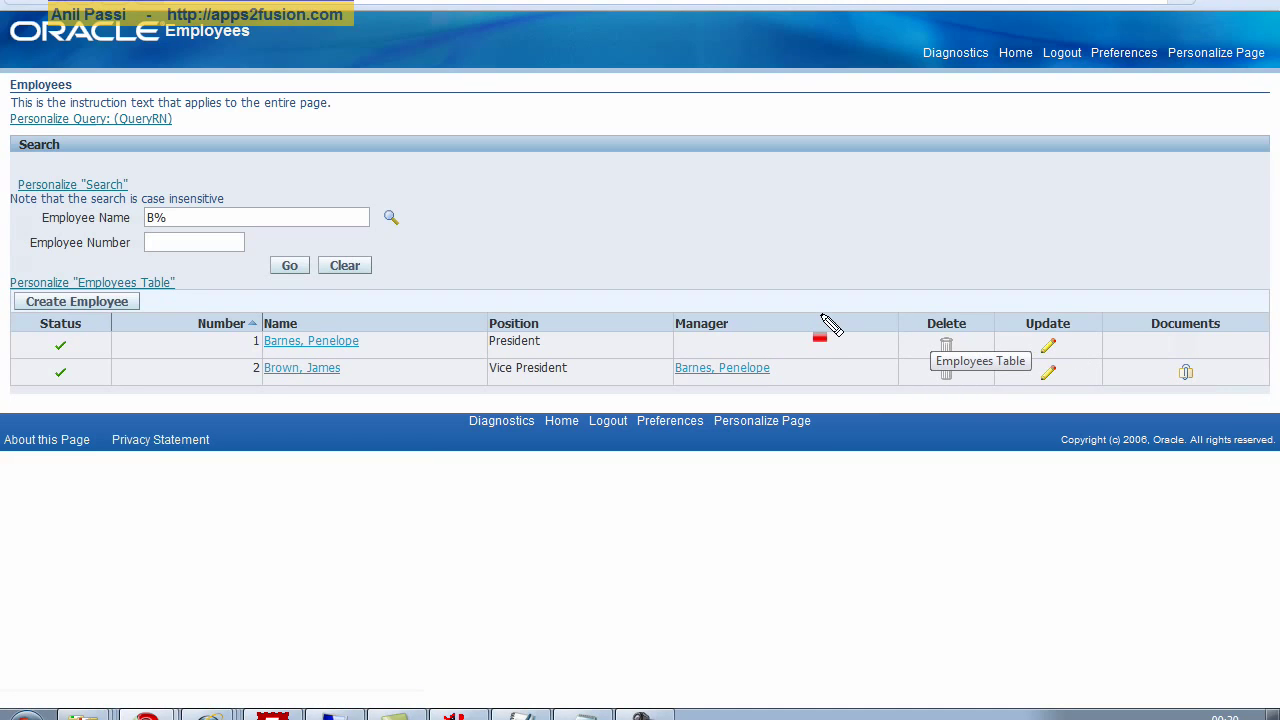
drag(824, 290, 893, 381)
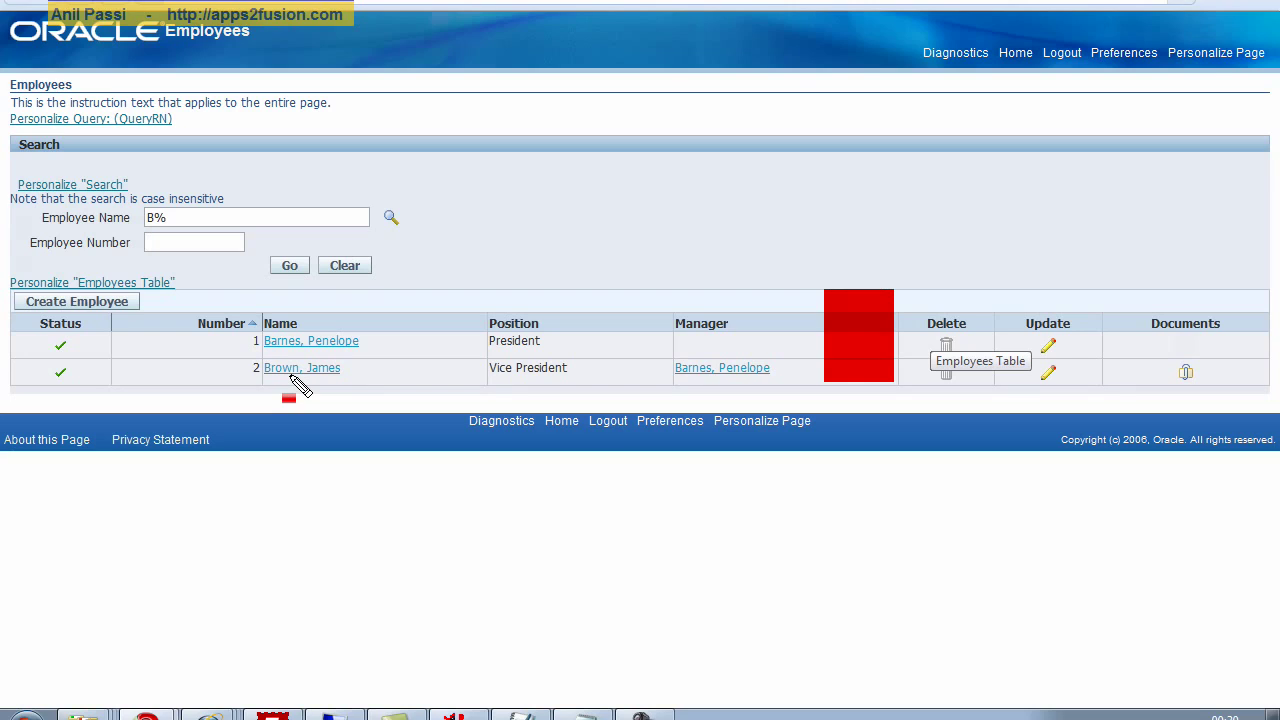
Open the Employees Table personalization and start reordering the table's contents
drag(6, 254, 192, 292)
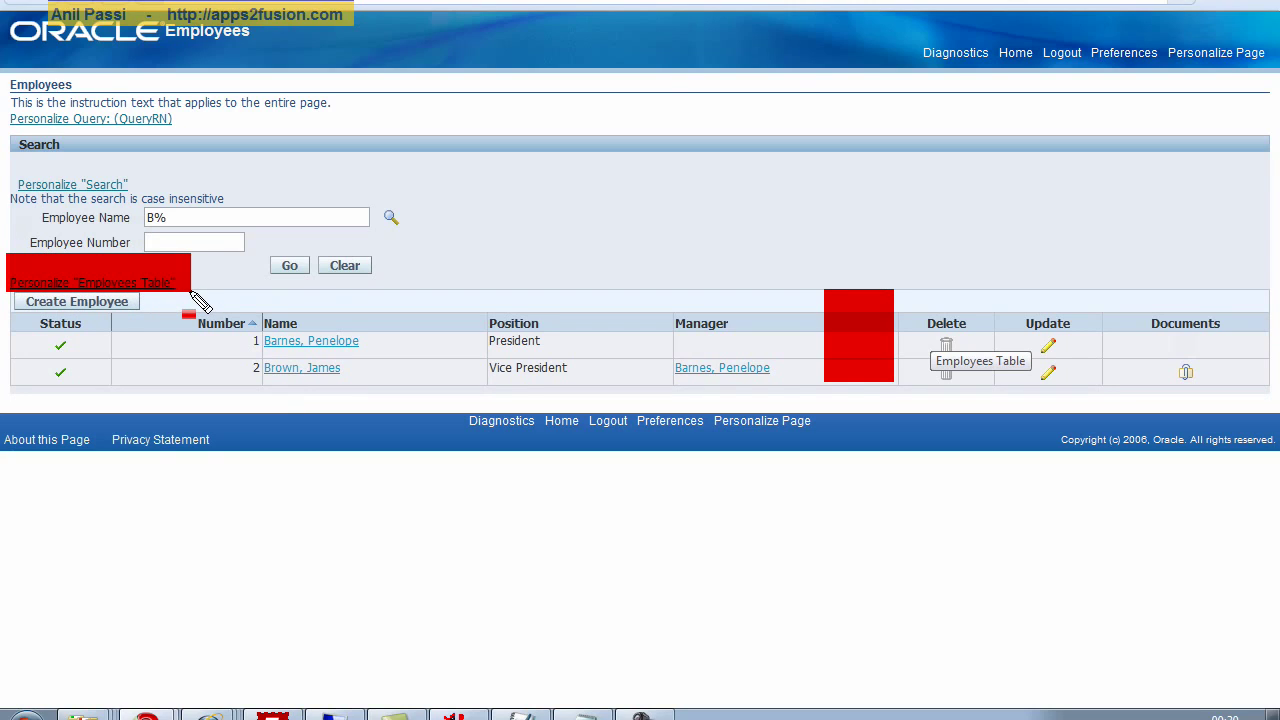
key(Escape)
click(155, 287)
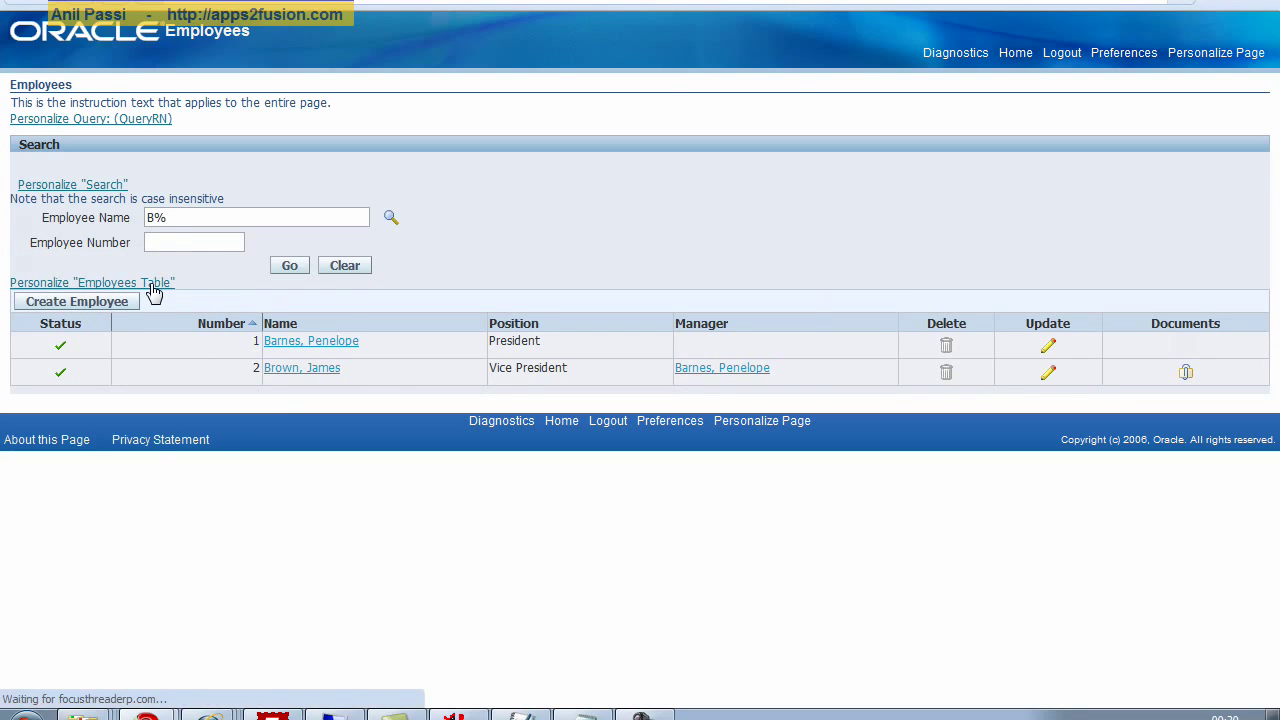
scroll(428, 424, down, 3)
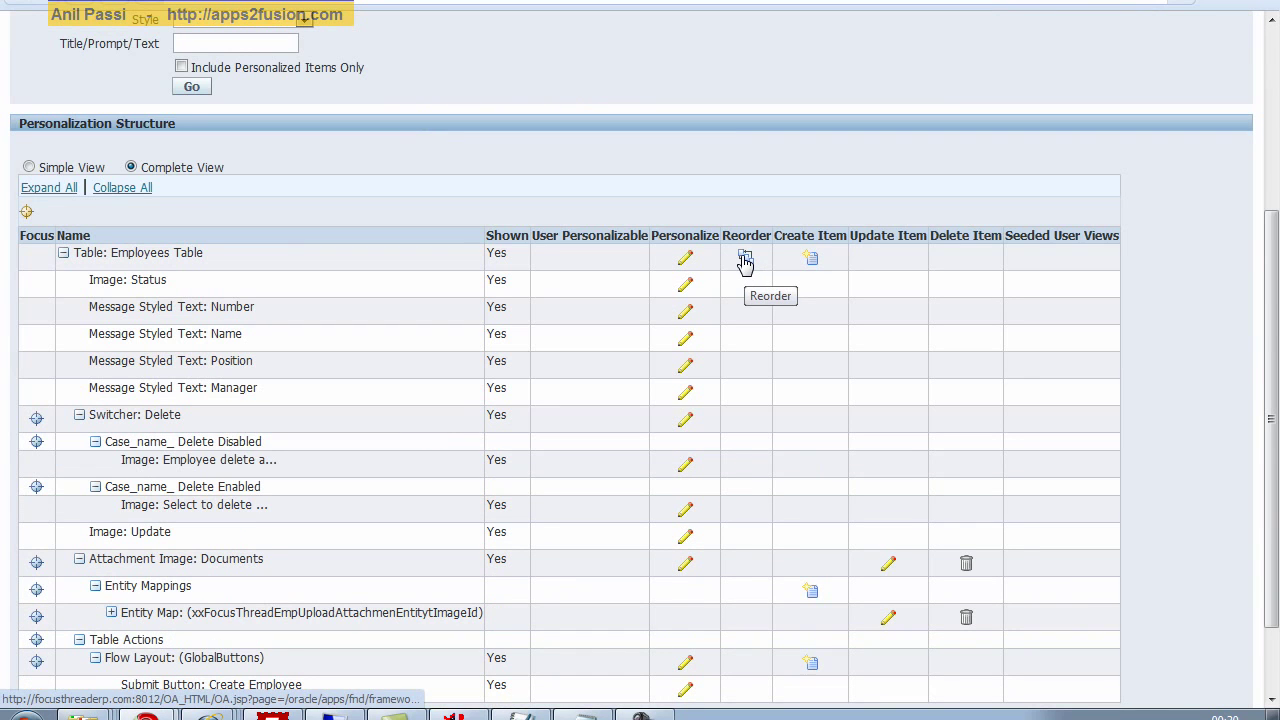
drag(733, 279, 746, 281)
drag(716, 203, 781, 291)
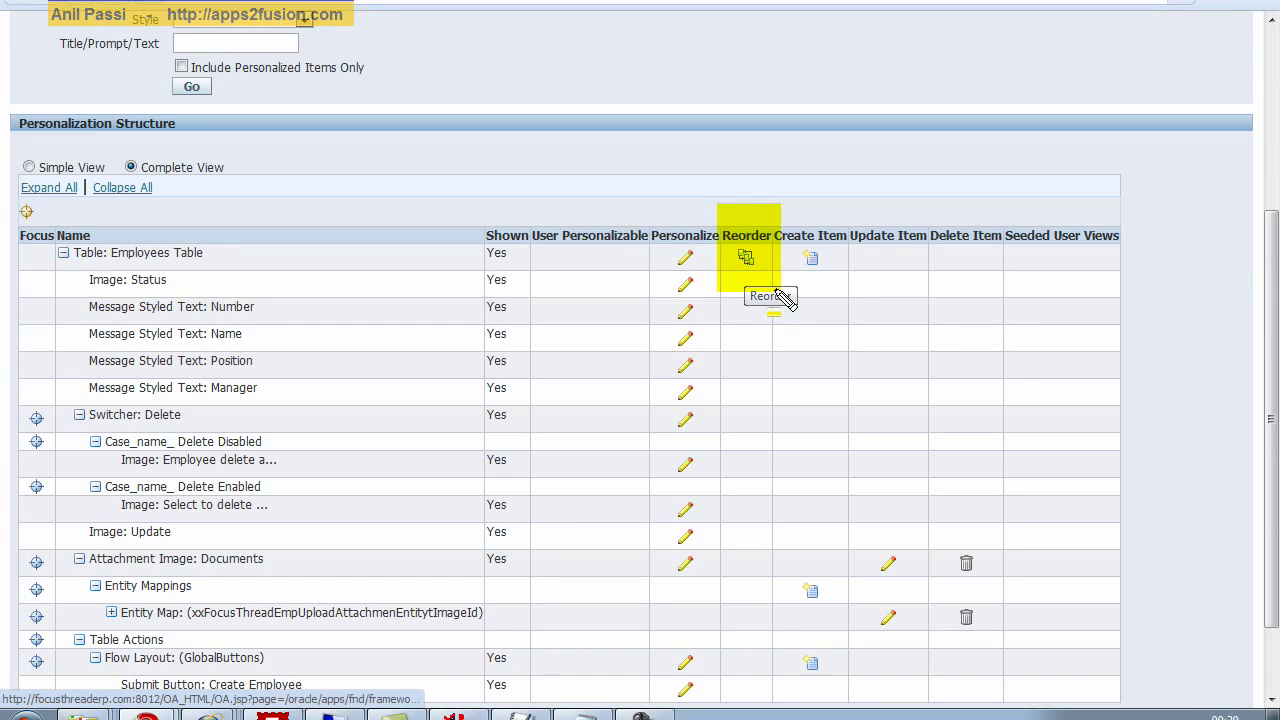
key(Escape)
click(749, 262)
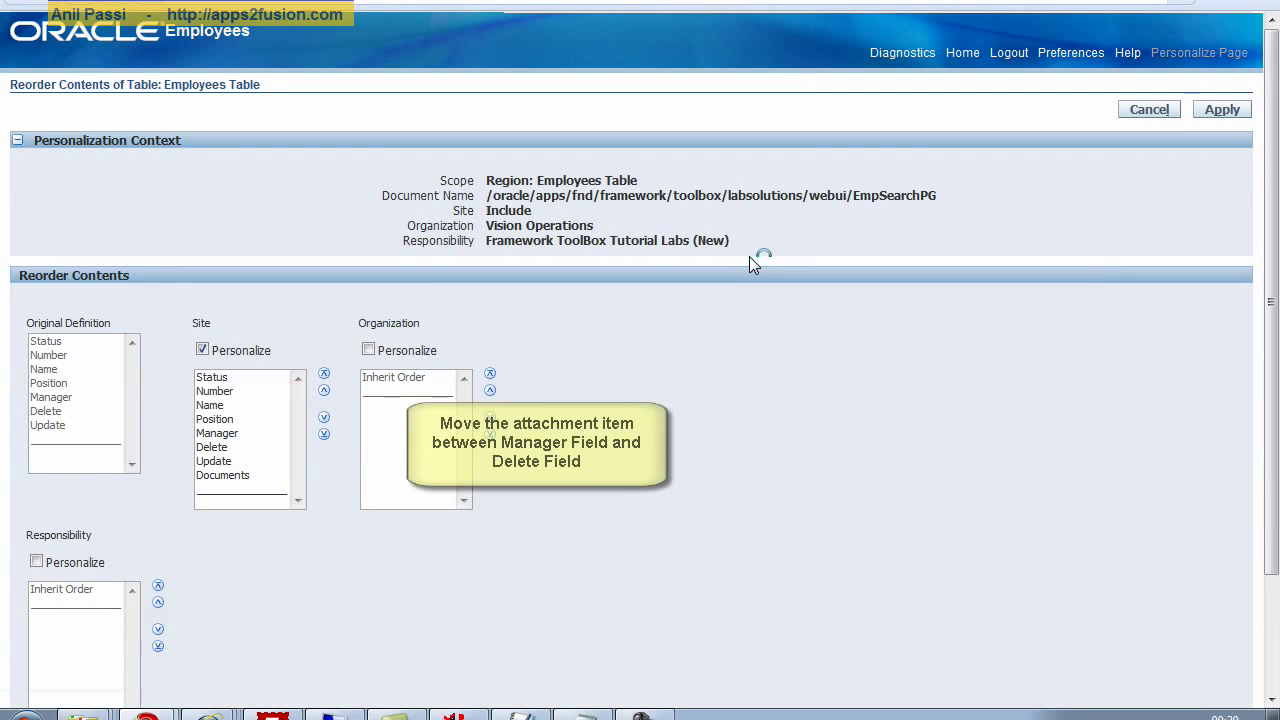
Move Documents between Manager and Delete in the site-level column order, apply it and return to the application
scroll(753, 265, down, 2)
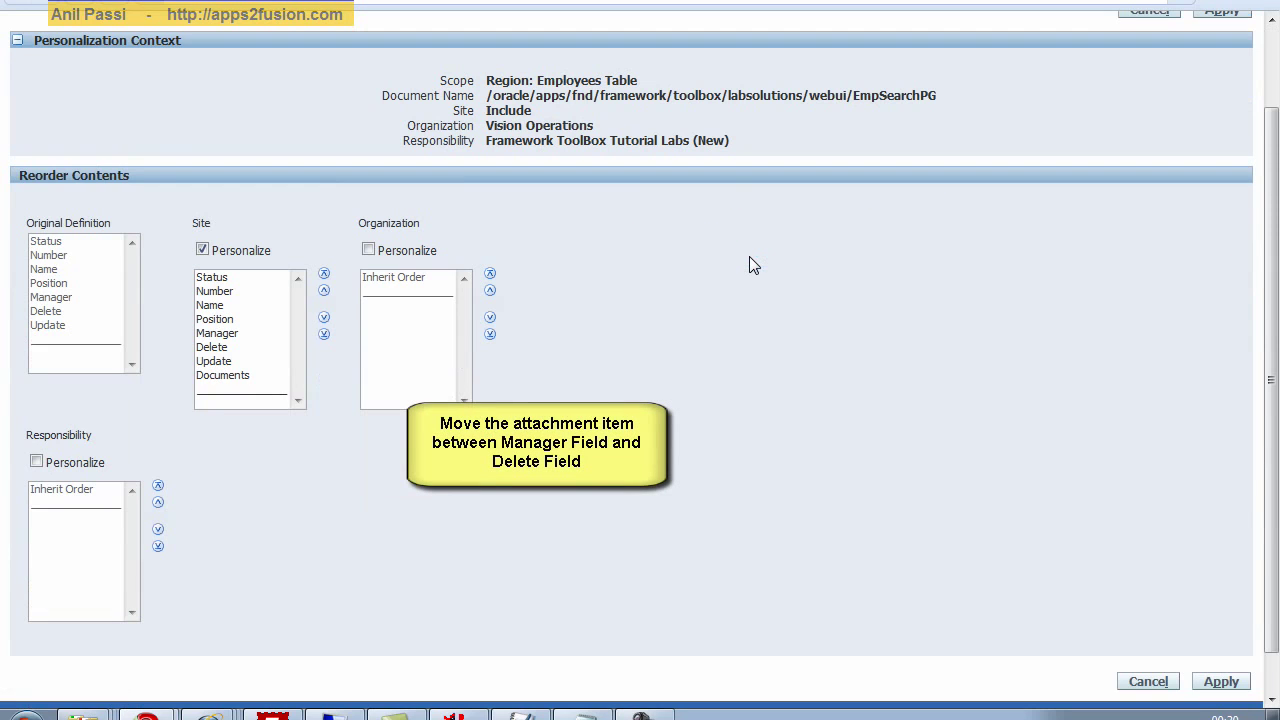
click(249, 375)
click(325, 292)
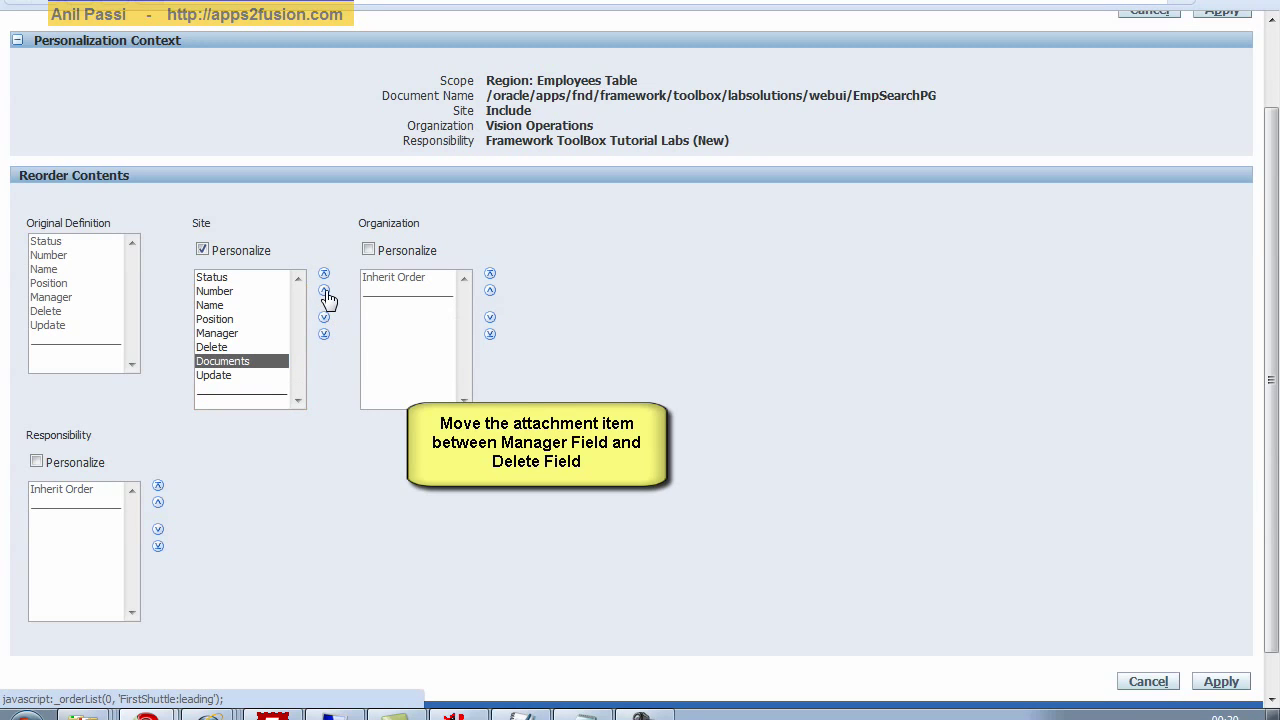
click(325, 292)
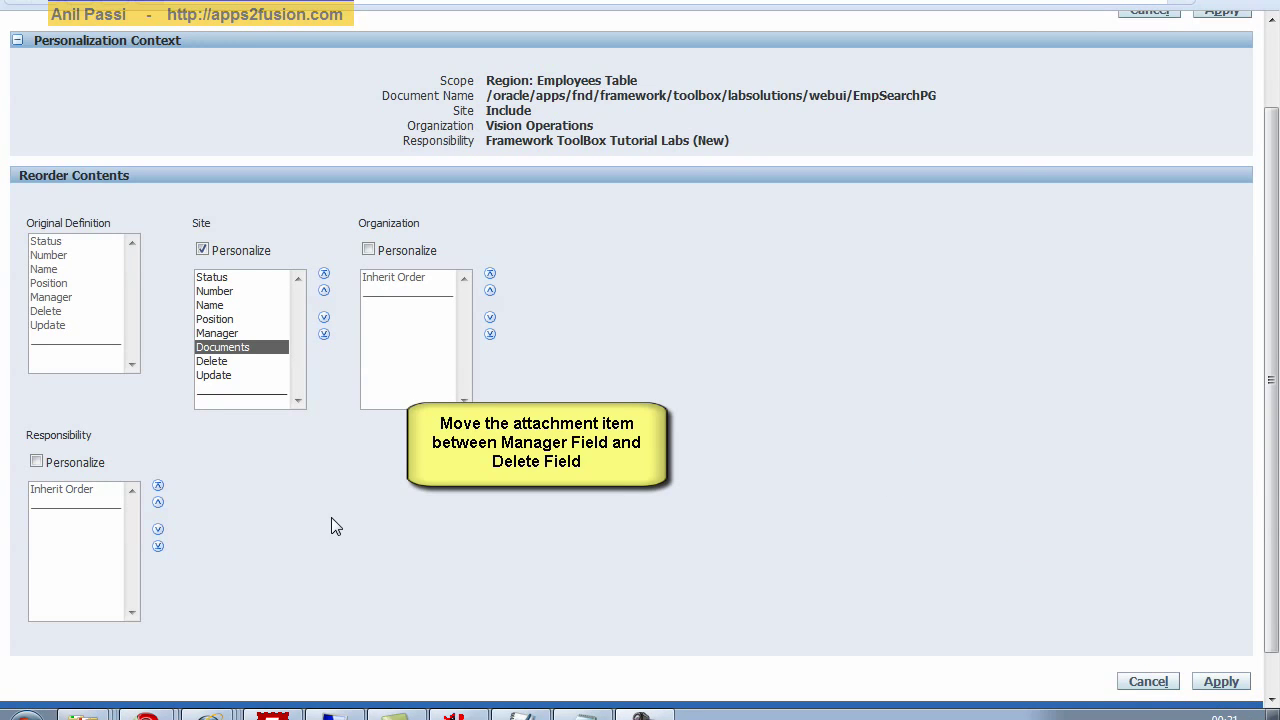
click(1218, 682)
scroll(85, 617, down, 5)
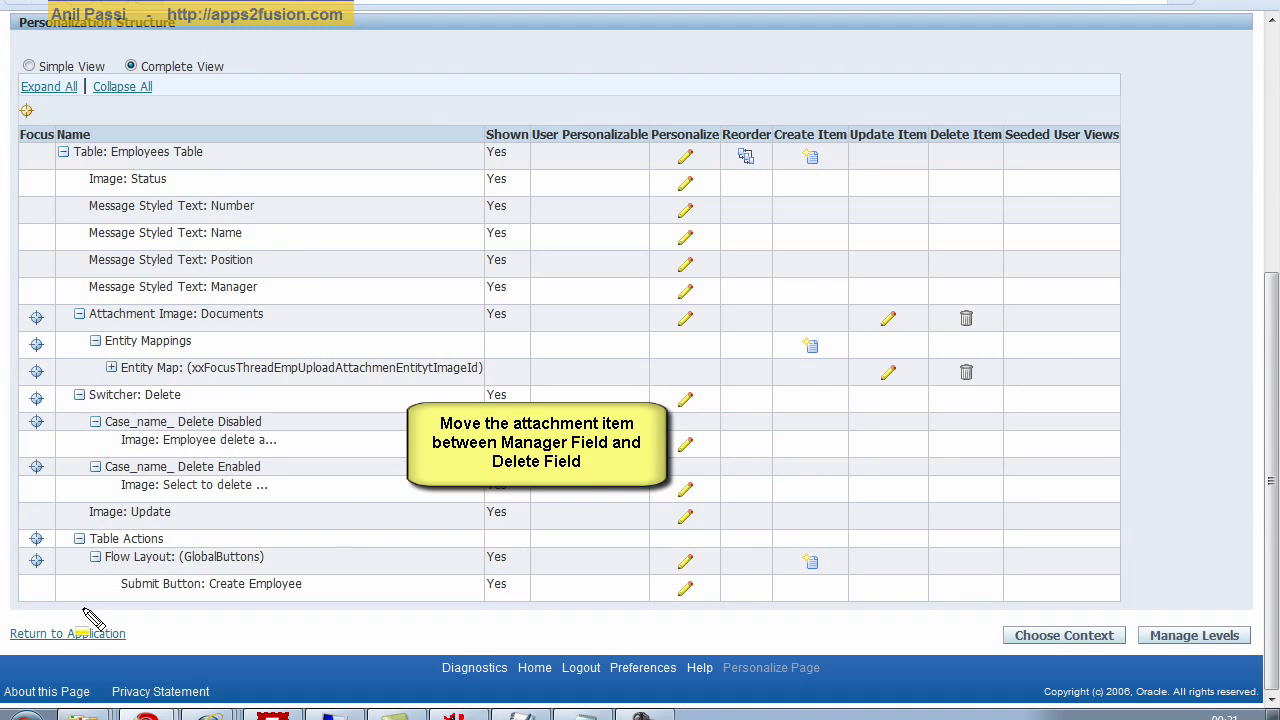
drag(8, 612, 205, 665)
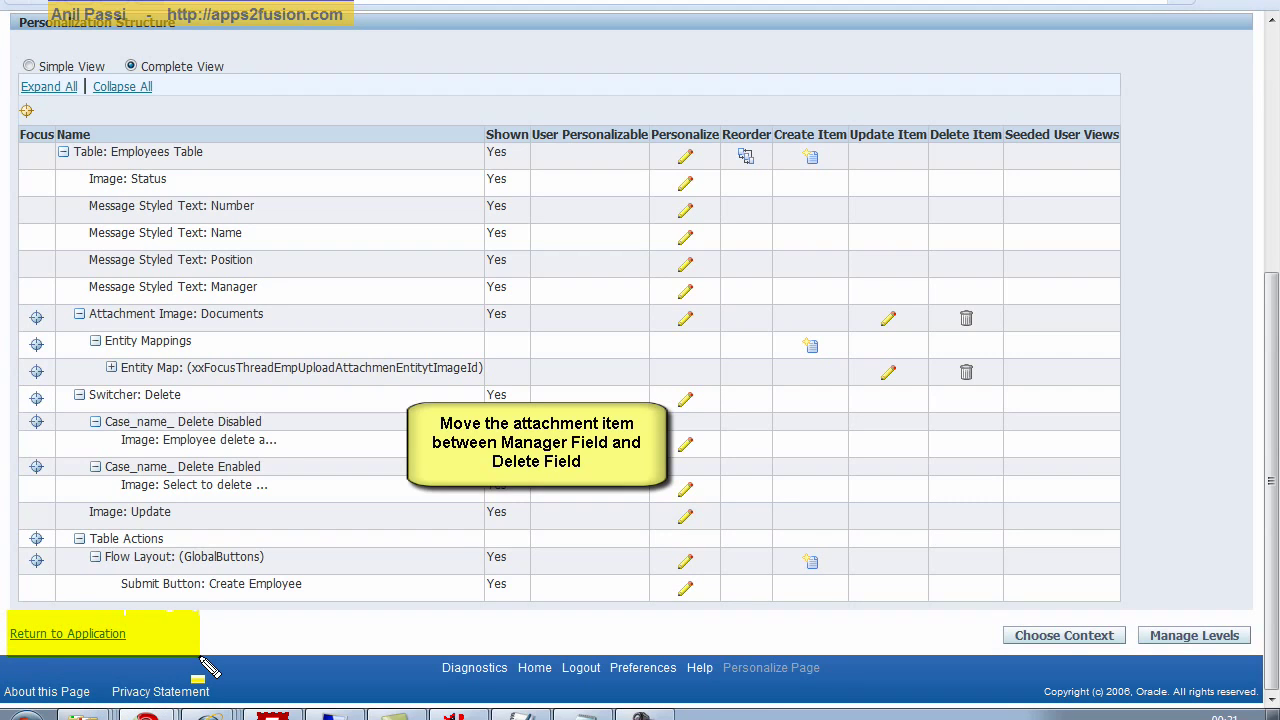
click(114, 640)
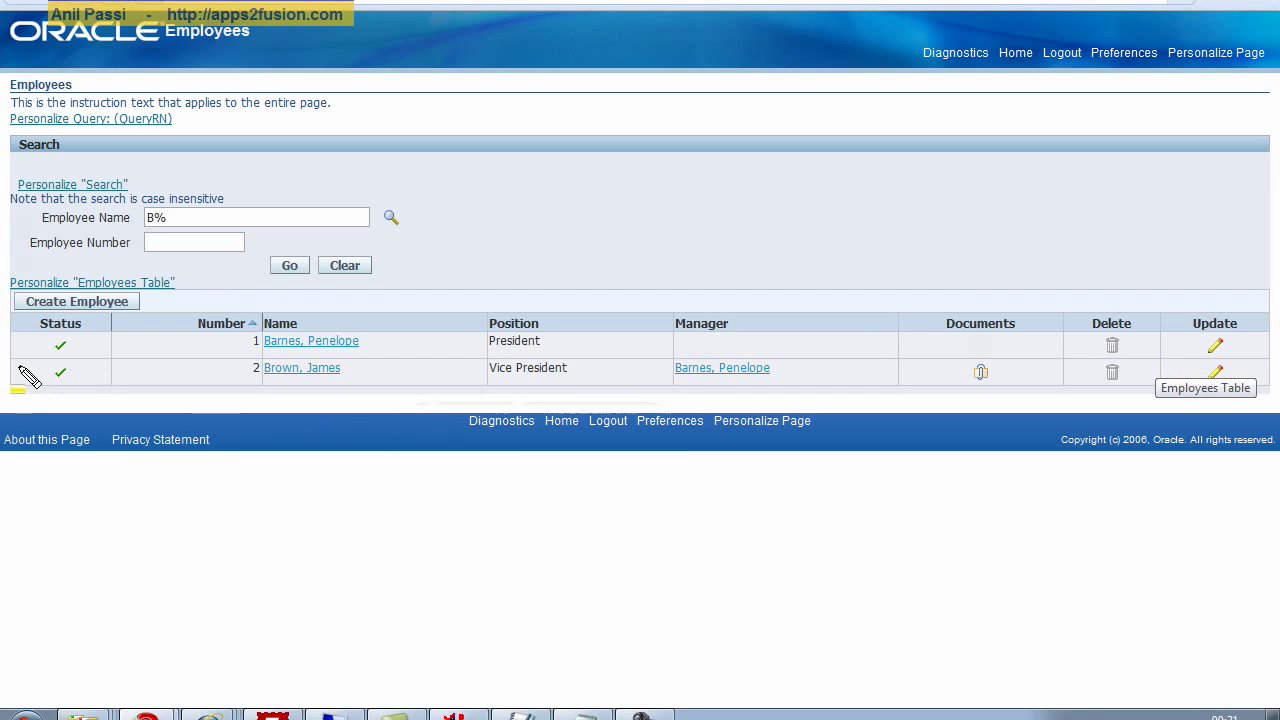
View the attachments in the Documents column for the Vice President's row and return to Employees
mouse_move(26, 372)
mouse_down()
mouse_move(205, 390)
mouse_move(1140, 388)
mouse_move(1088, 388)
mouse_up()
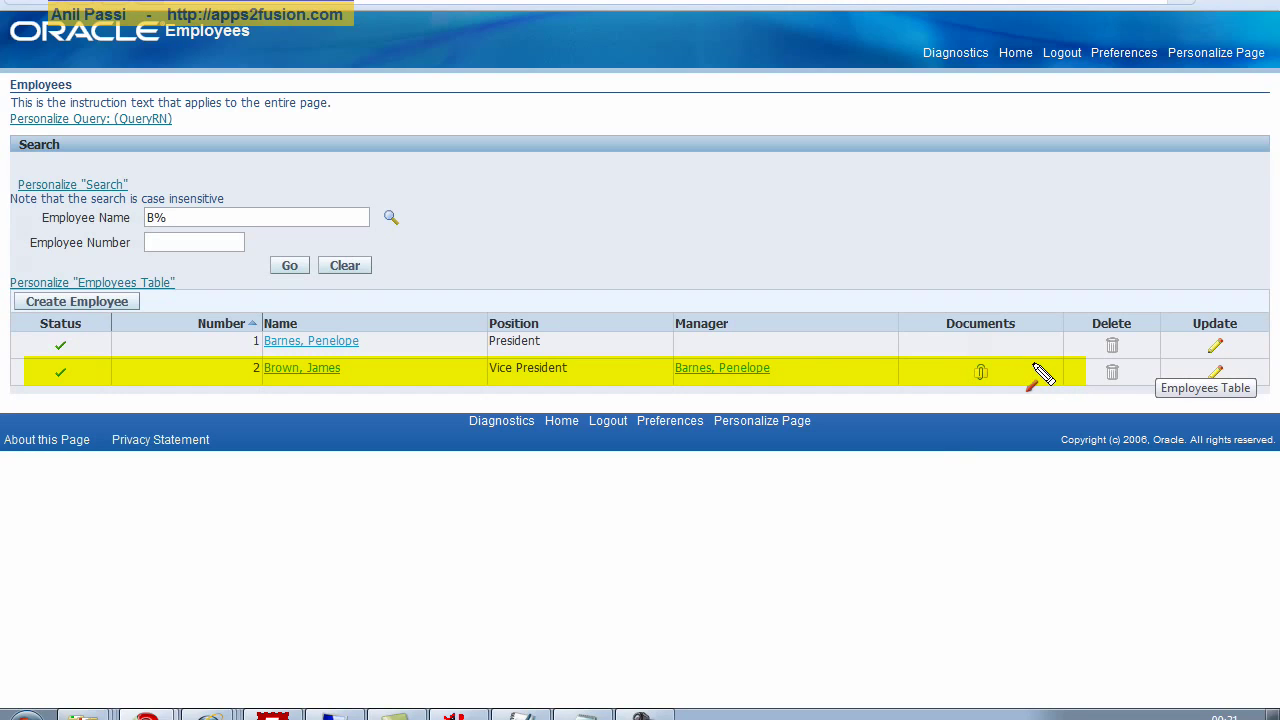
drag(897, 411, 966, 374)
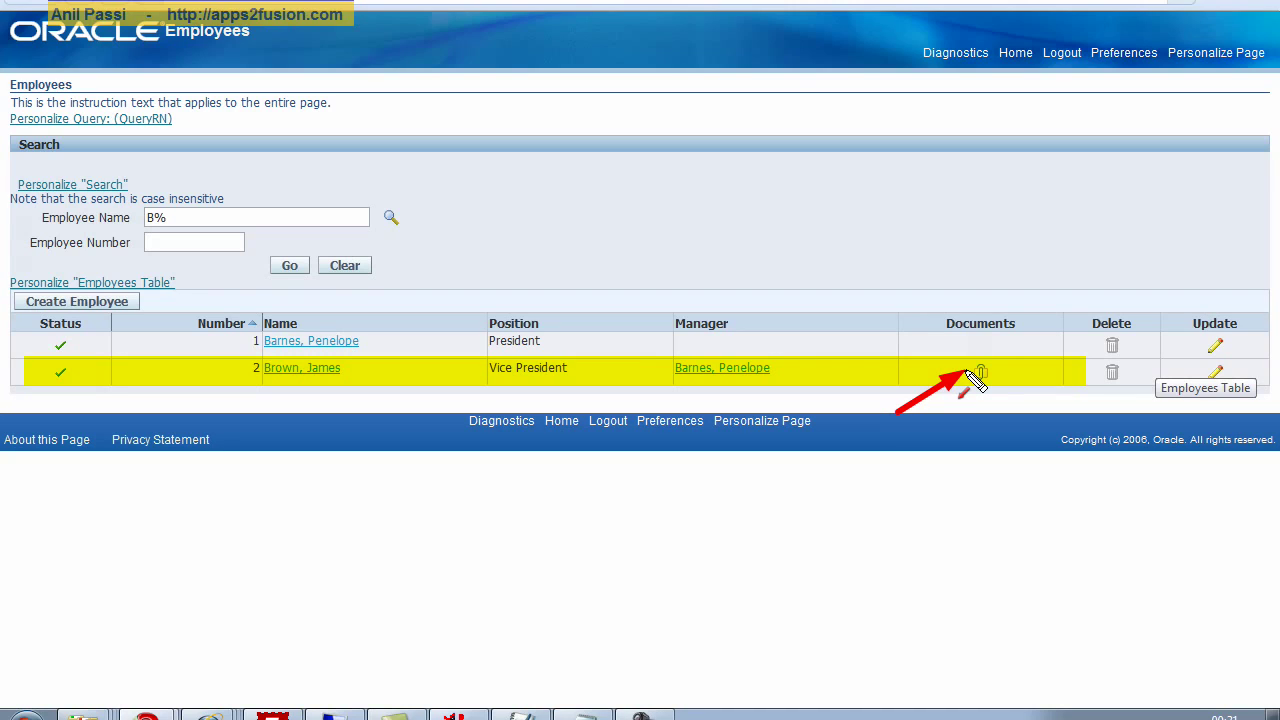
key(Escape)
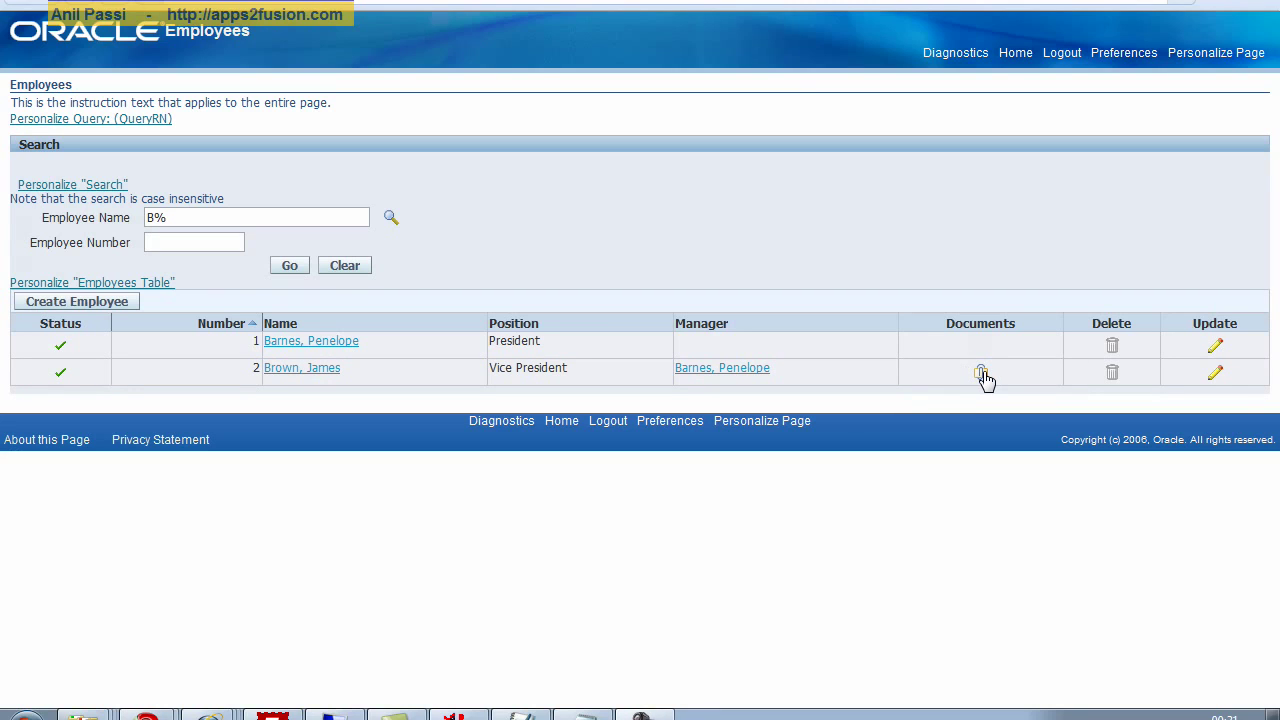
click(984, 376)
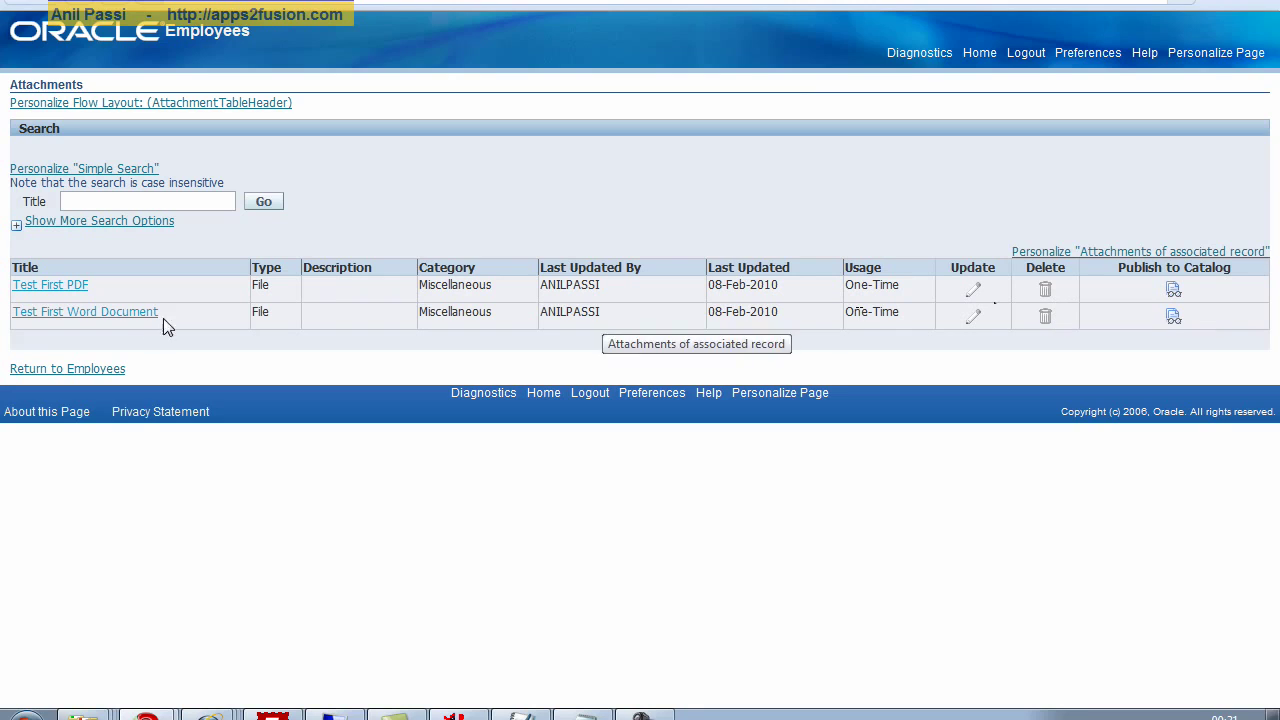
click(58, 370)
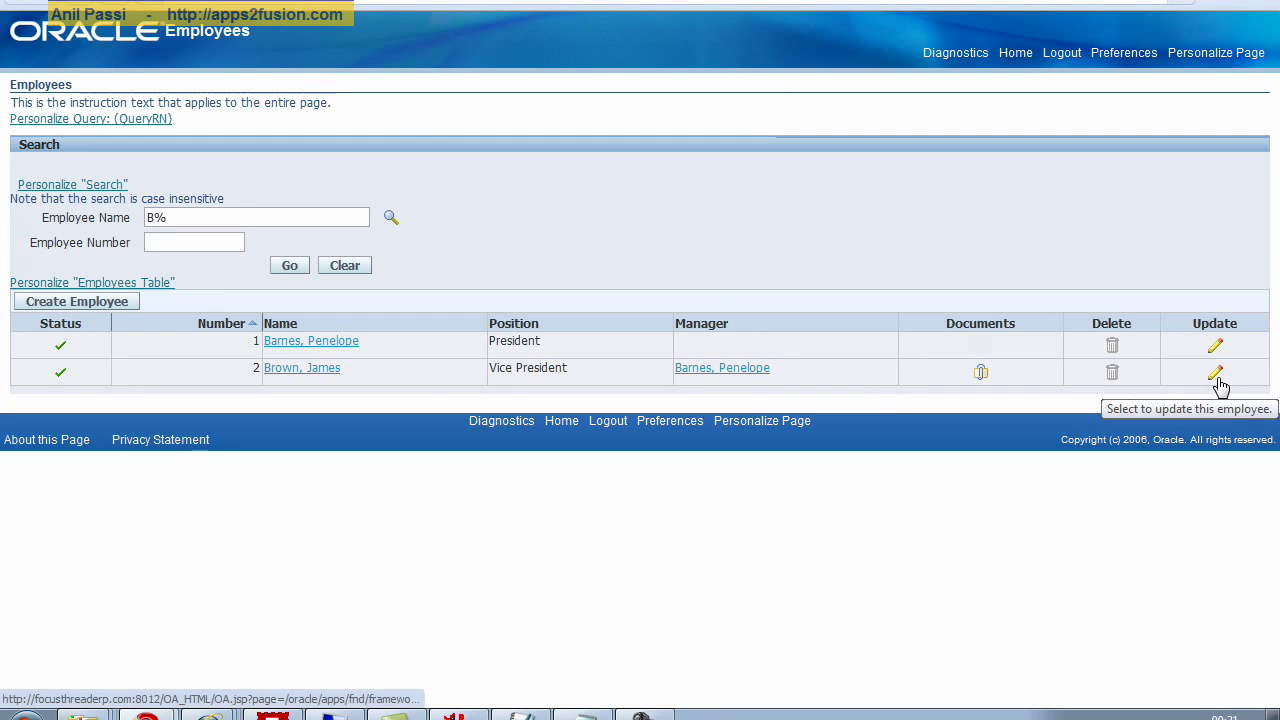
Start adding an attachment to the Vice President's employee record, titled "Test third" with the description "This is my third document"
click(1218, 380)
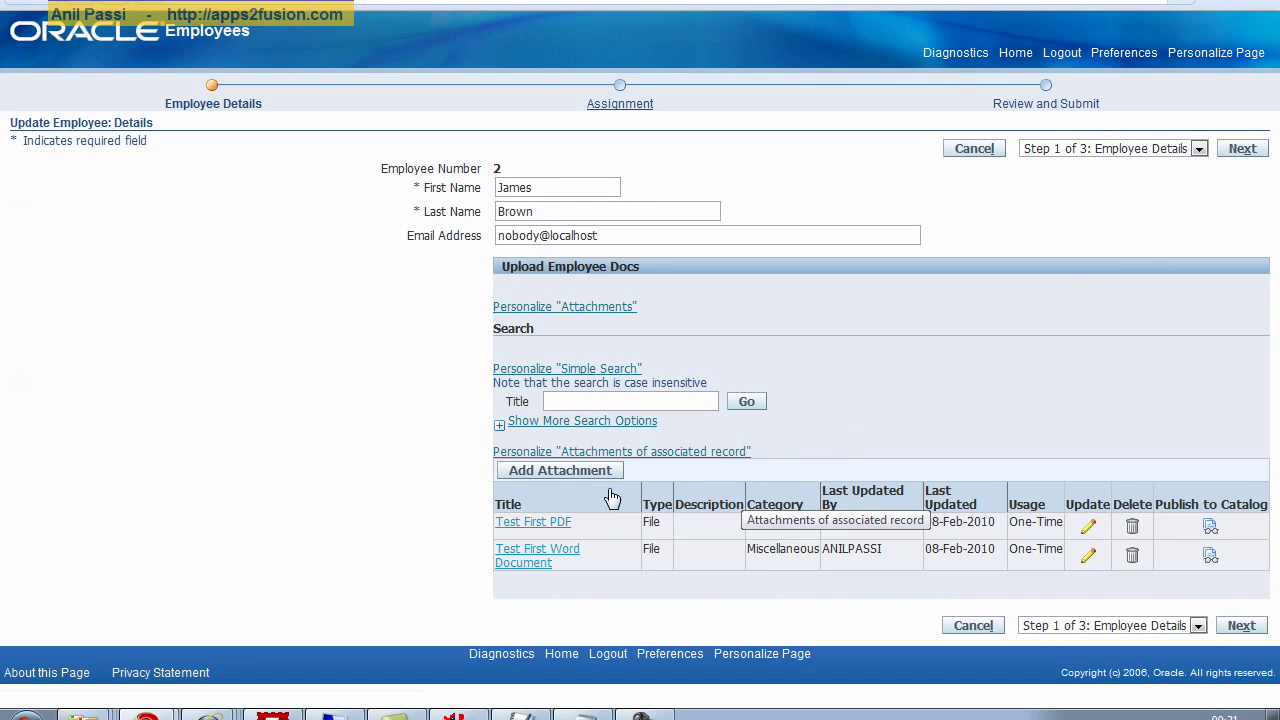
click(600, 472)
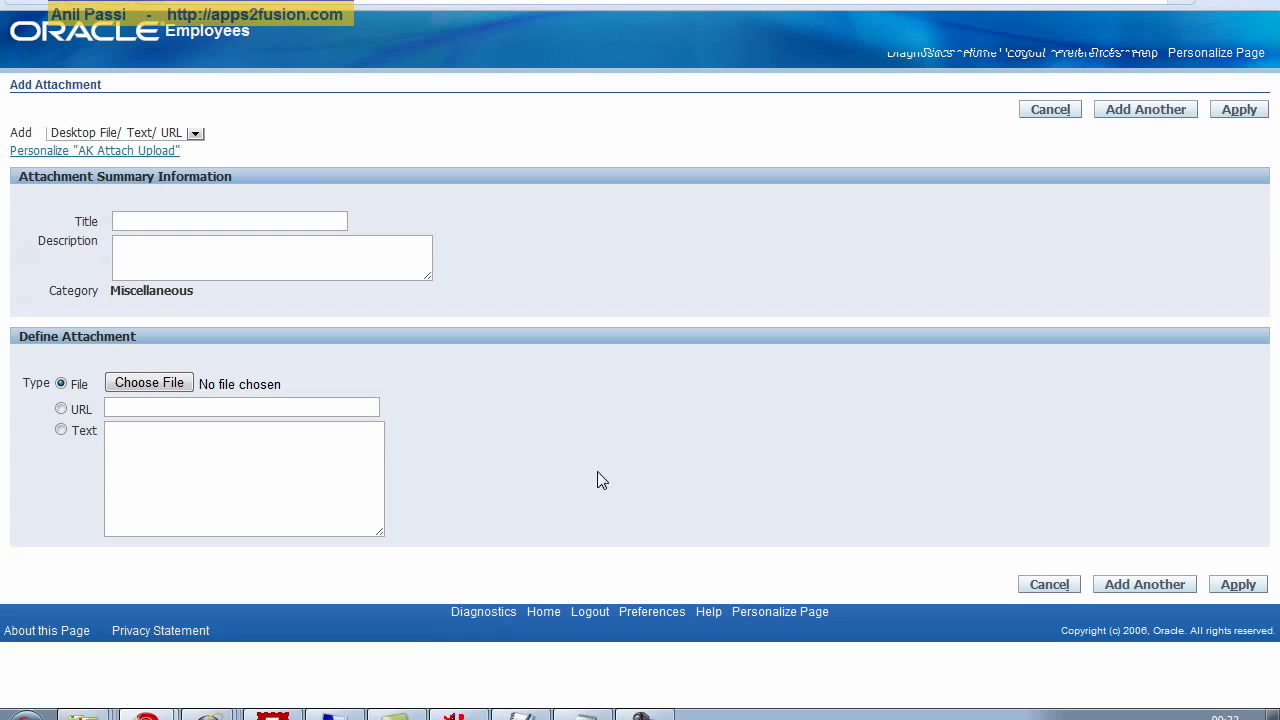
click(184, 219)
text(T)
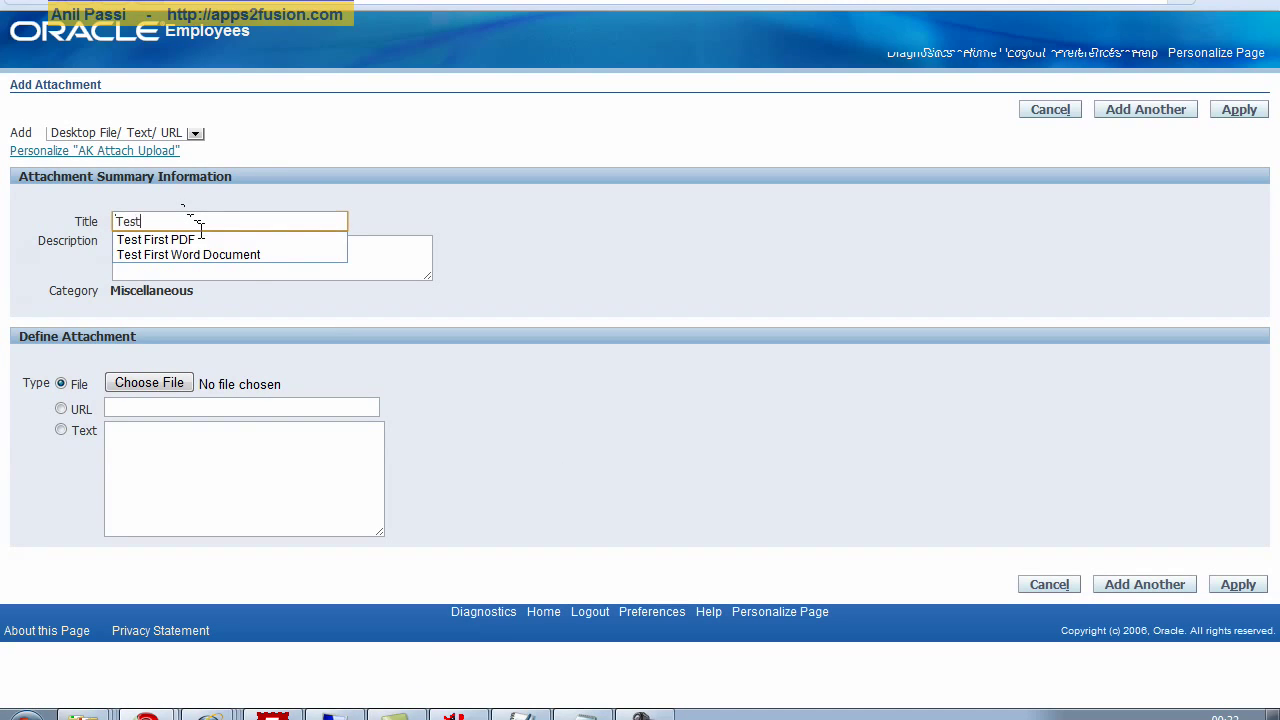
text(est s)
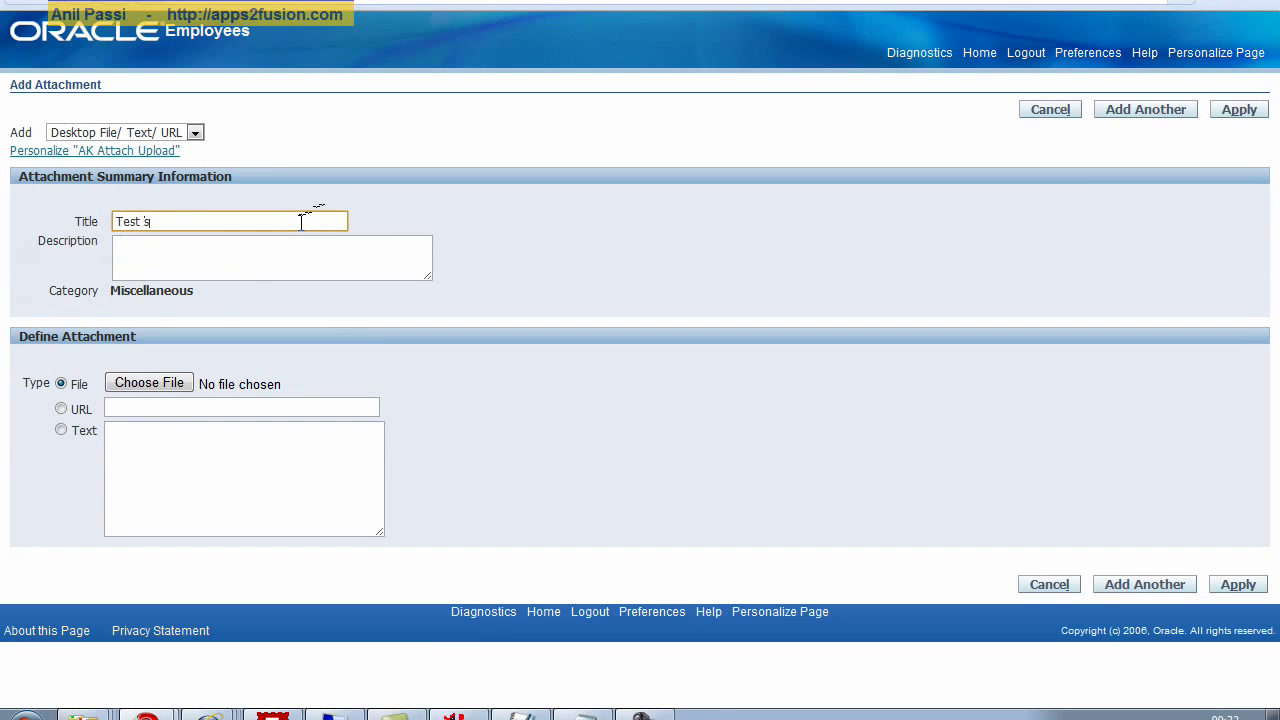
text(hird)
key(Tab)
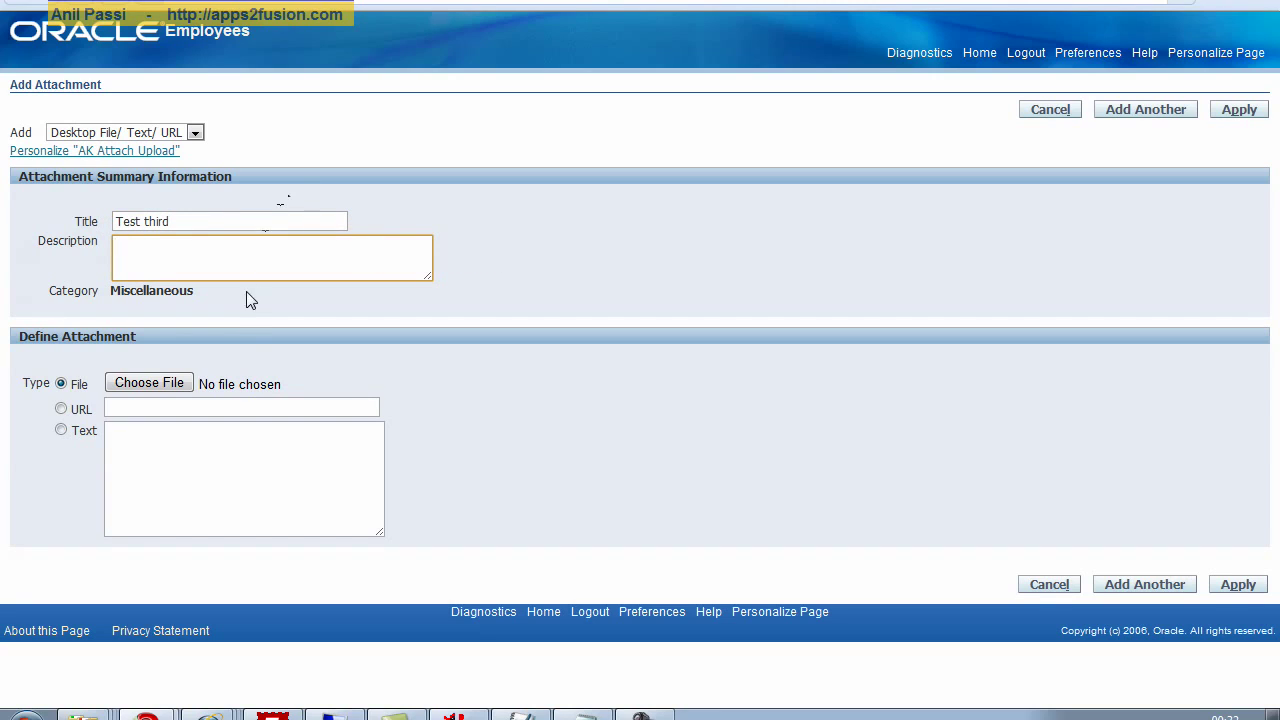
text(This is)
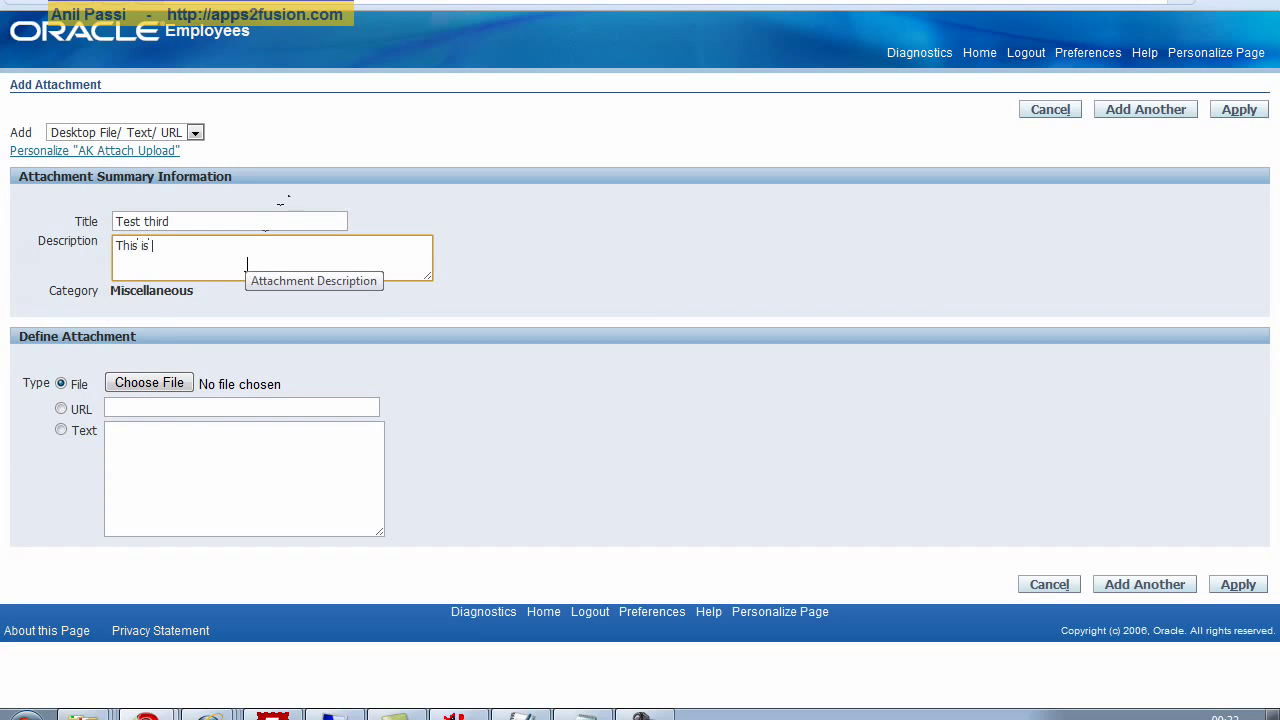
text( my third document)
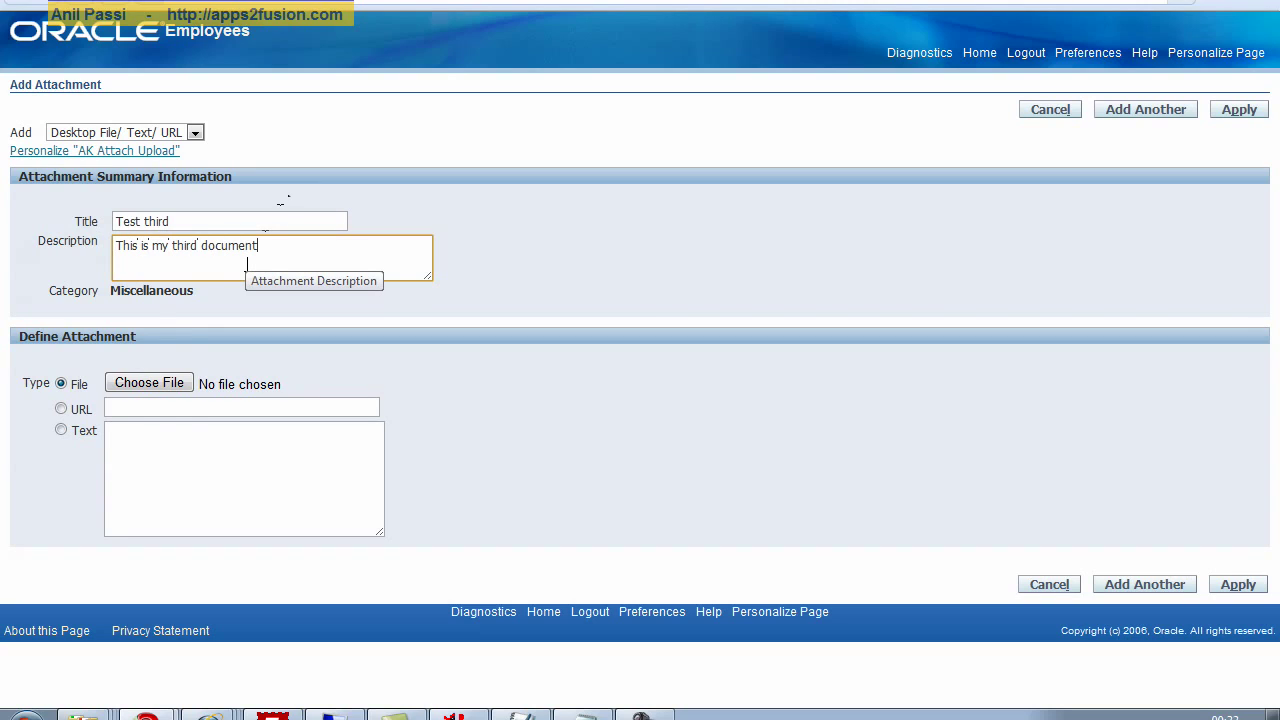
Choose the file Test note.txt for the new attachment and apply it
click(158, 385)
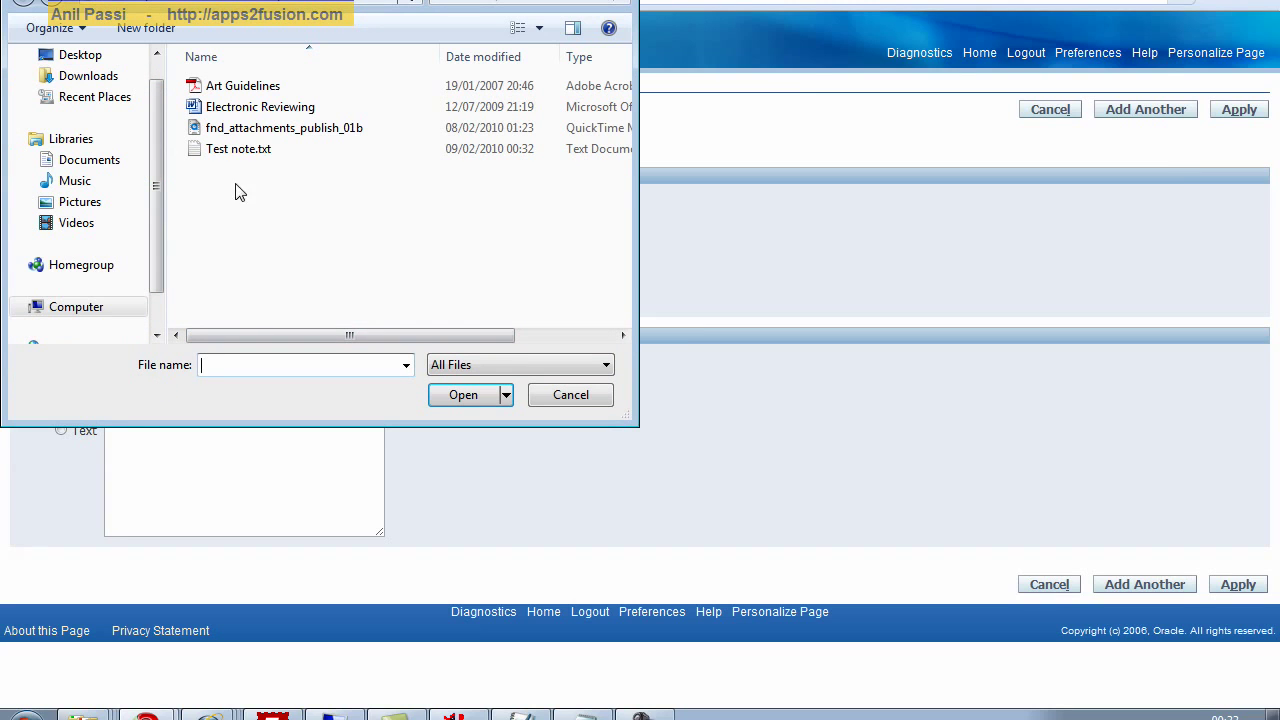
double_click(245, 149)
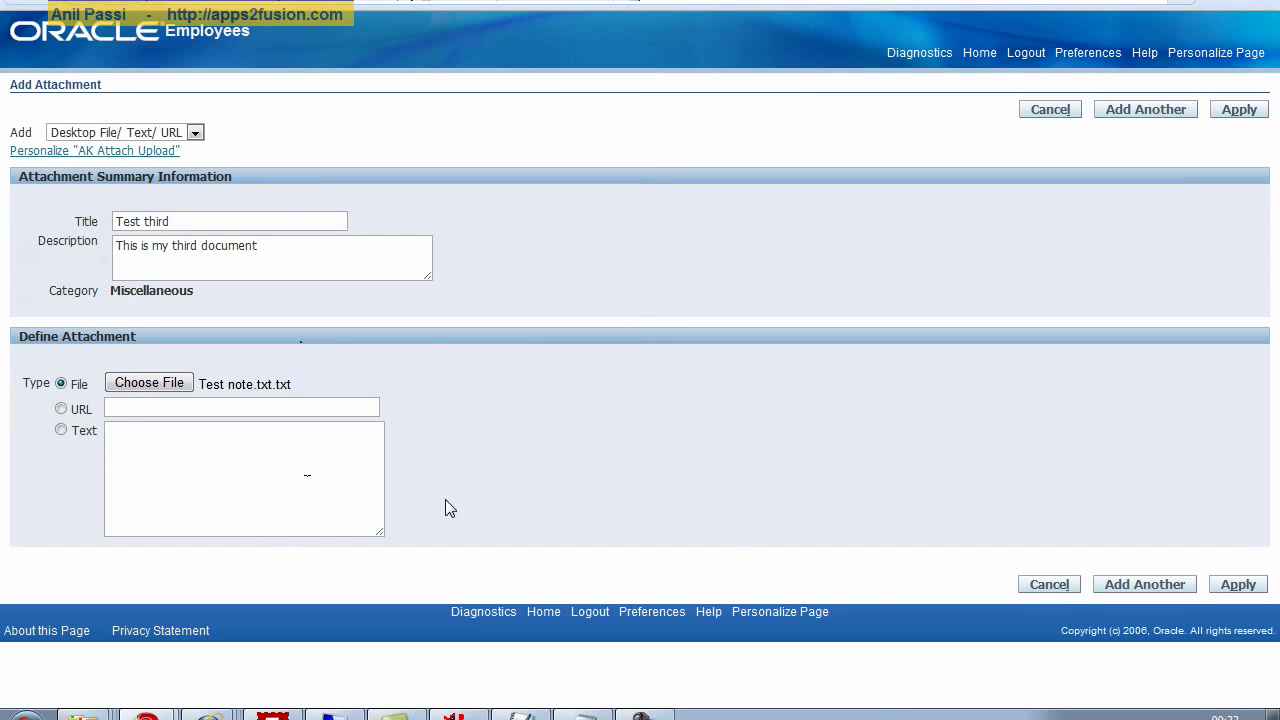
click(1222, 588)
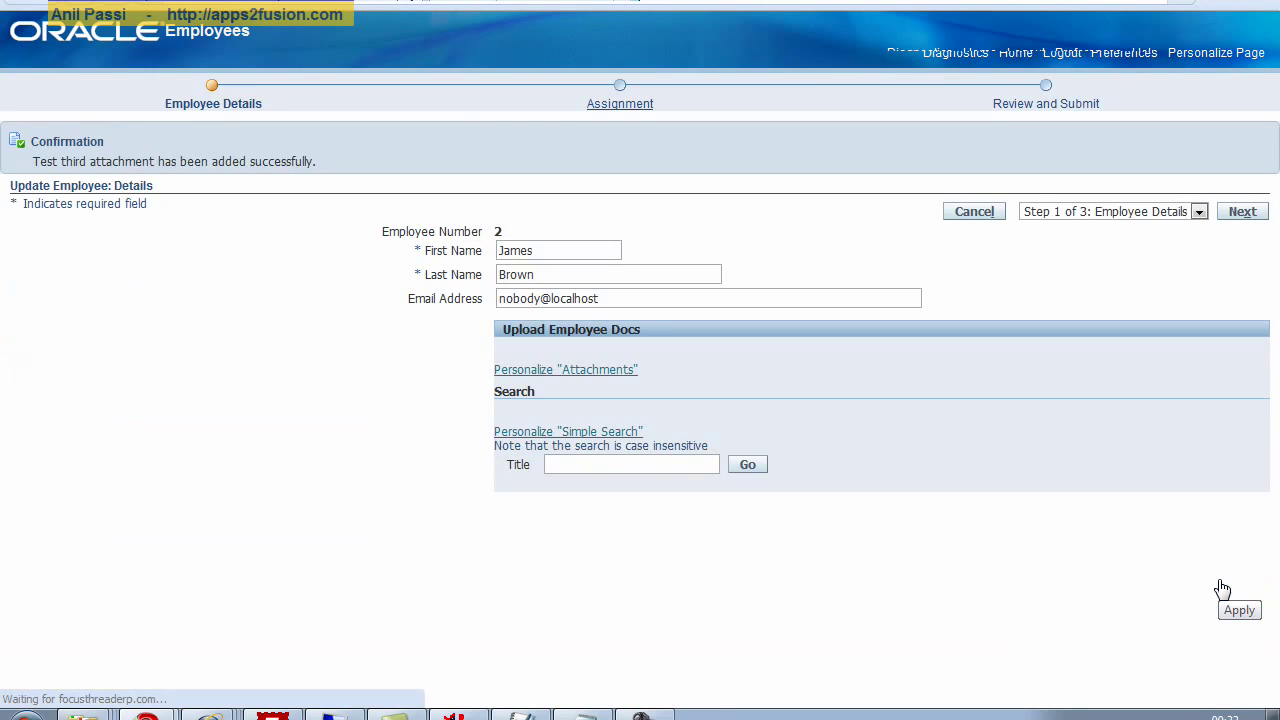
Proceed past the Employee Details step and leave the employee update, returning to the employee search page
scroll(770, 549, down, 1)
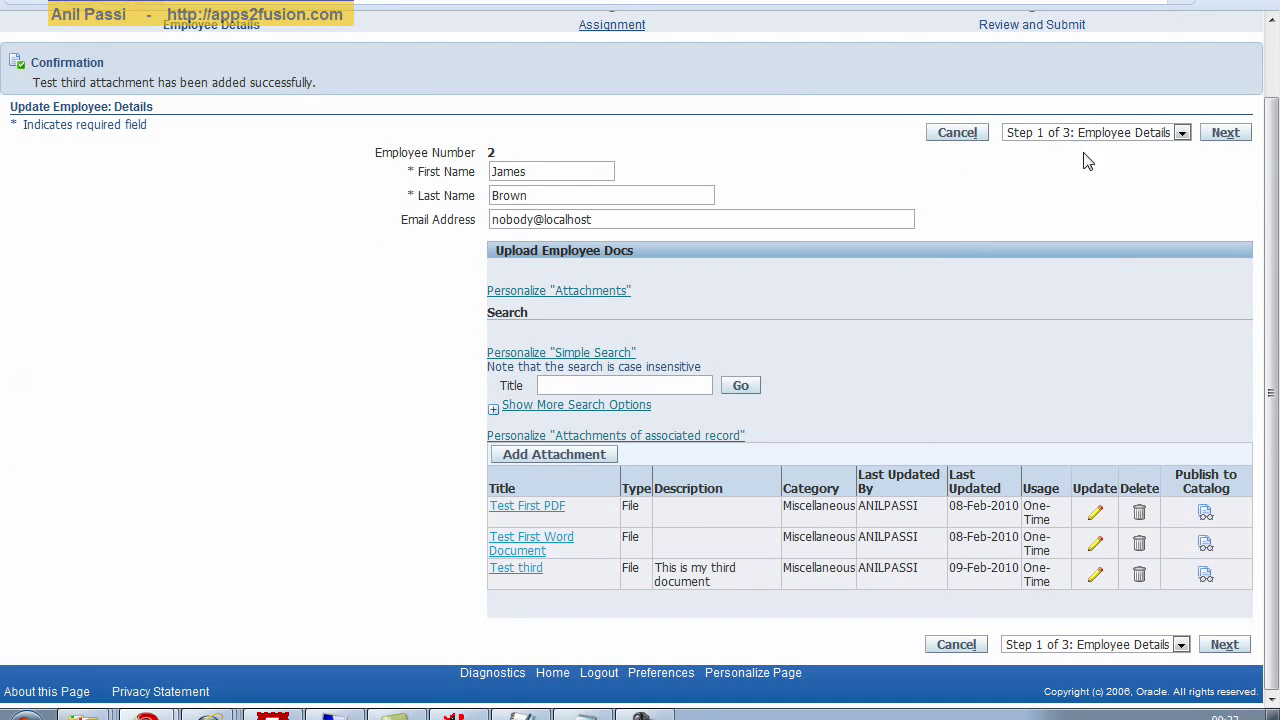
click(1232, 134)
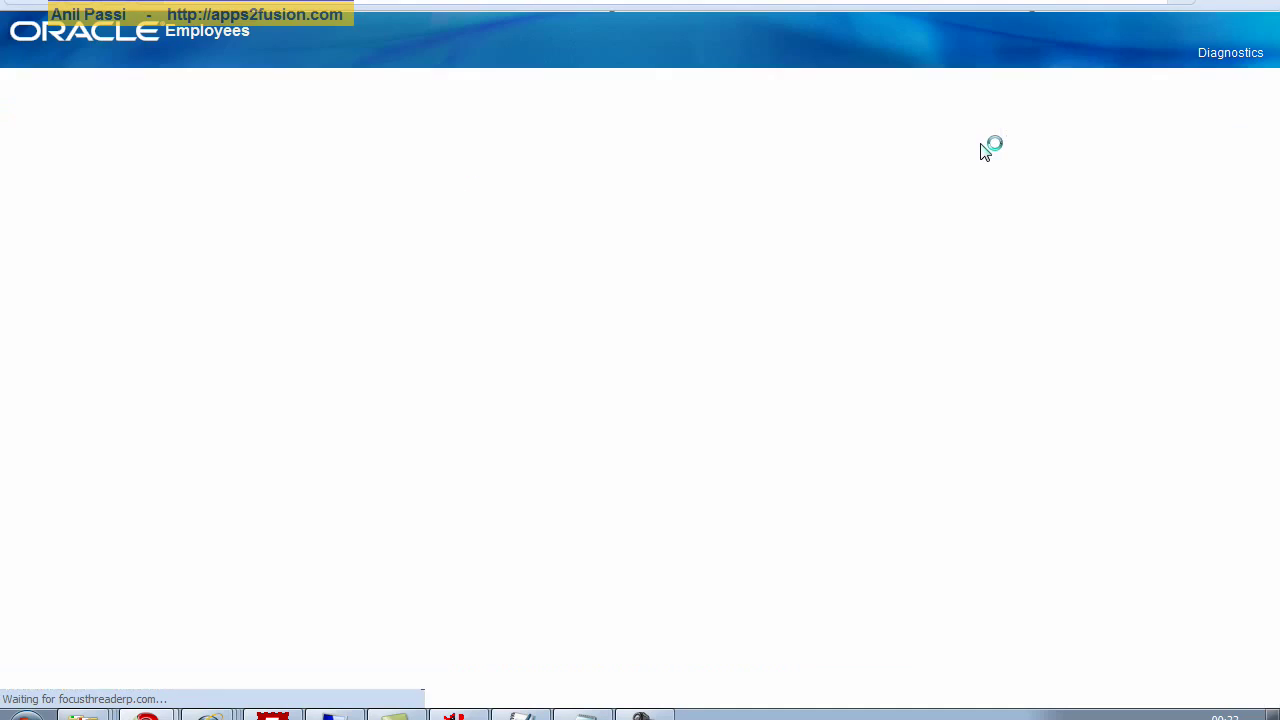
click(912, 152)
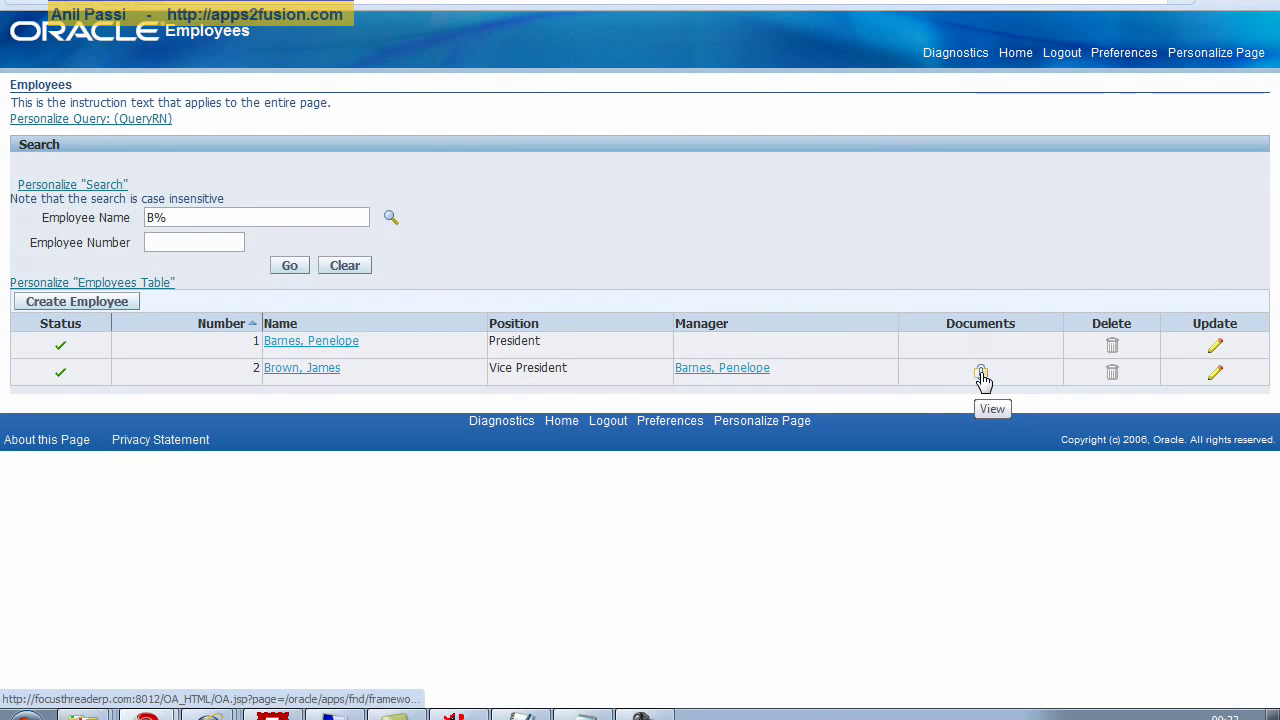
Open the Vice President's documents, download the Test third attachment and open the downloaded file Test note.txt.txt
click(982, 374)
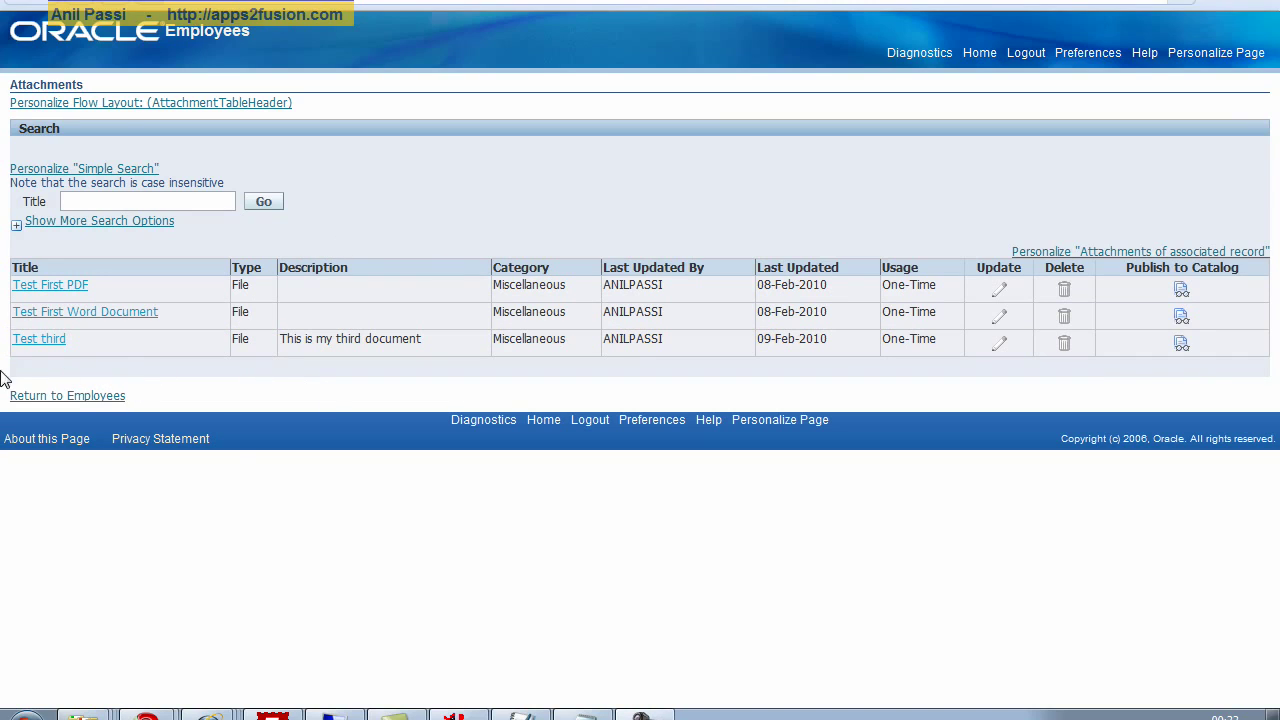
click(40, 345)
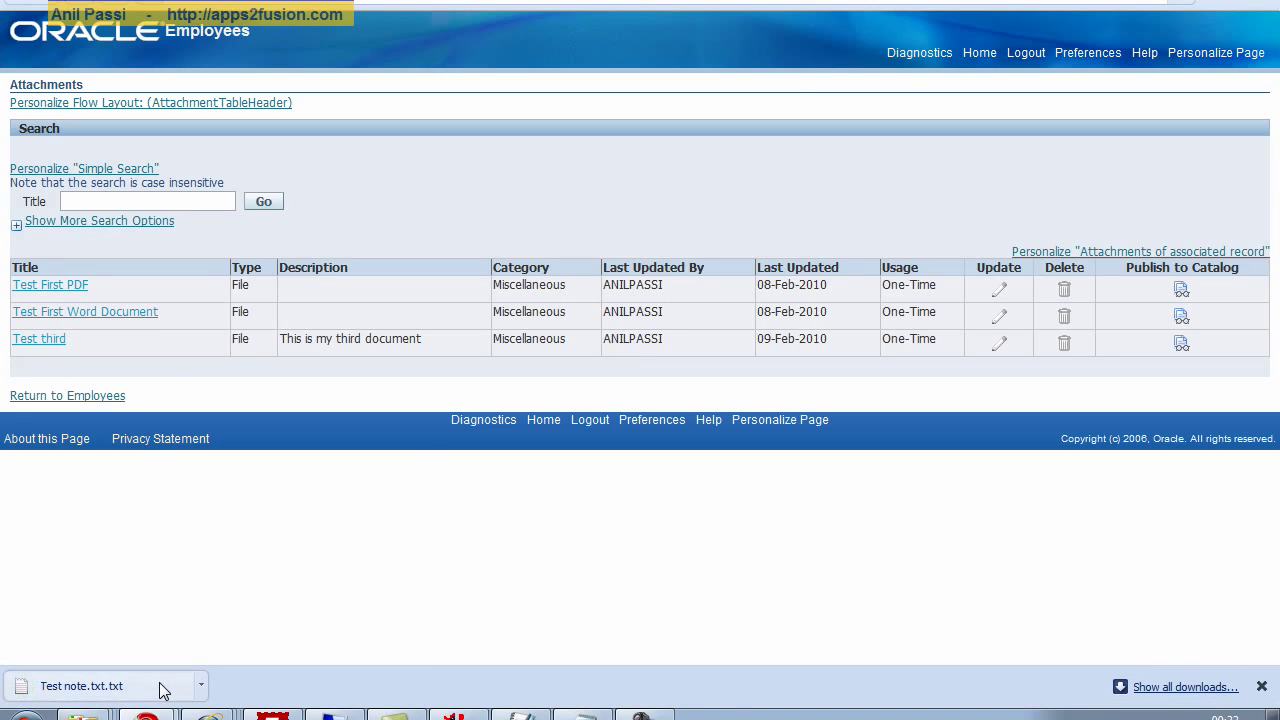
click(163, 690)
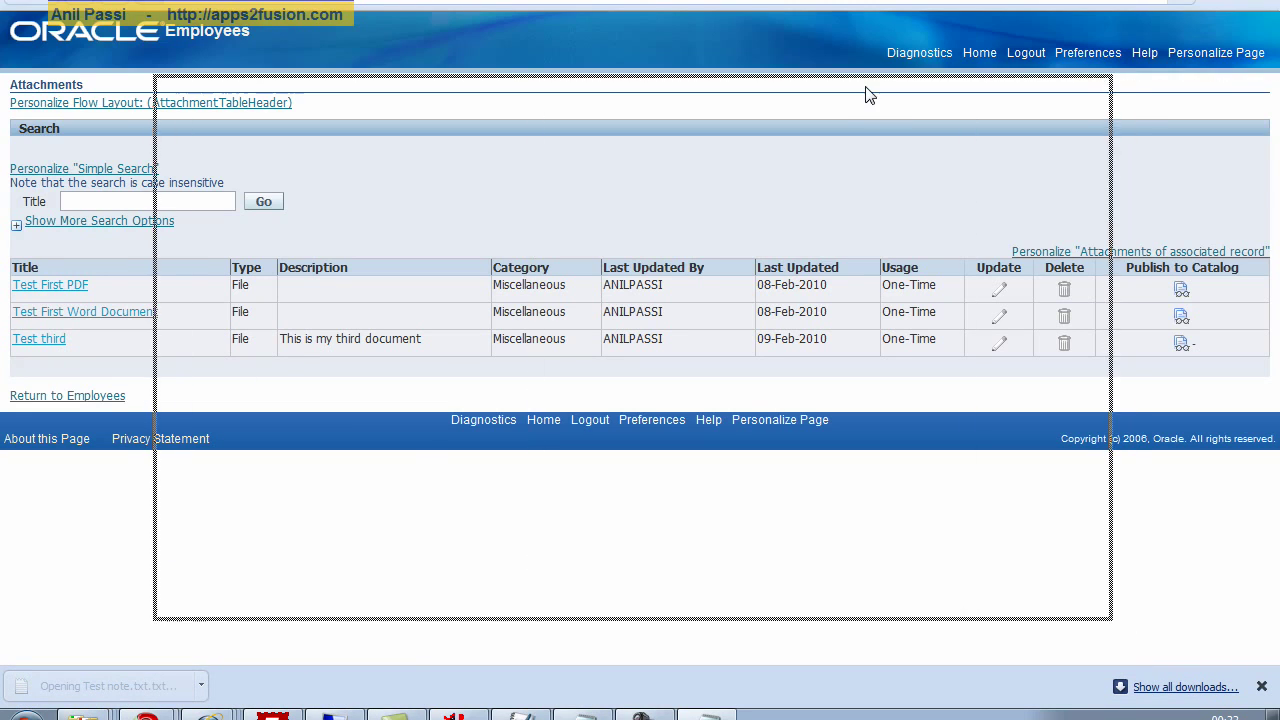